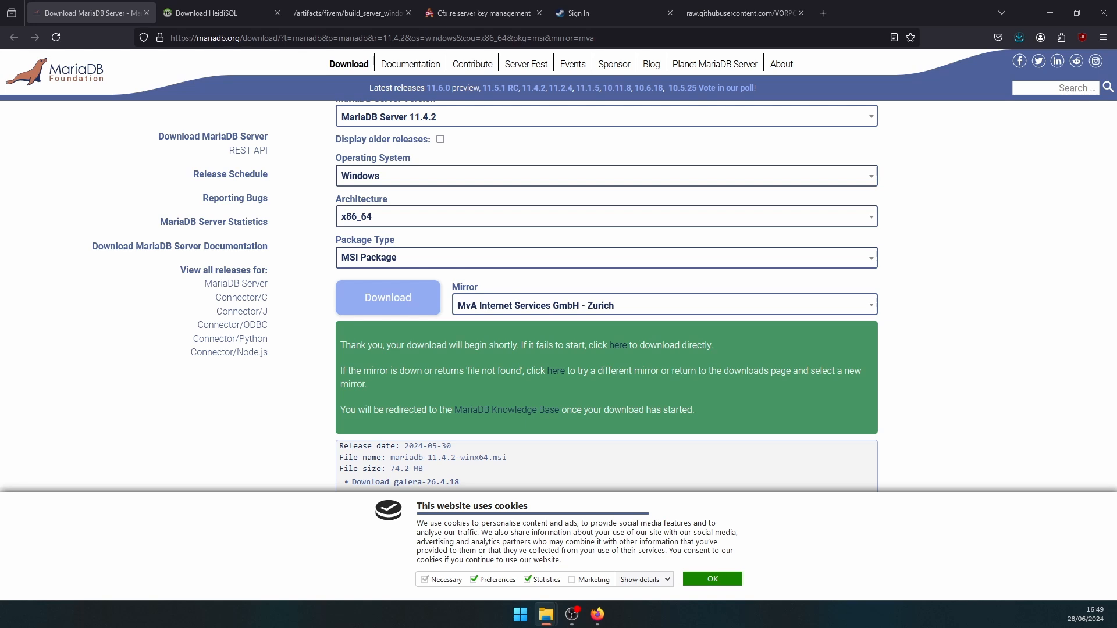
- Run the downloaded MariaDB 11.4.2 installer past the security warning so its setup wizard starts
{"action": "left_click_drag", "start_coordinate": [180, 138], "coordinate": [495, 173]}
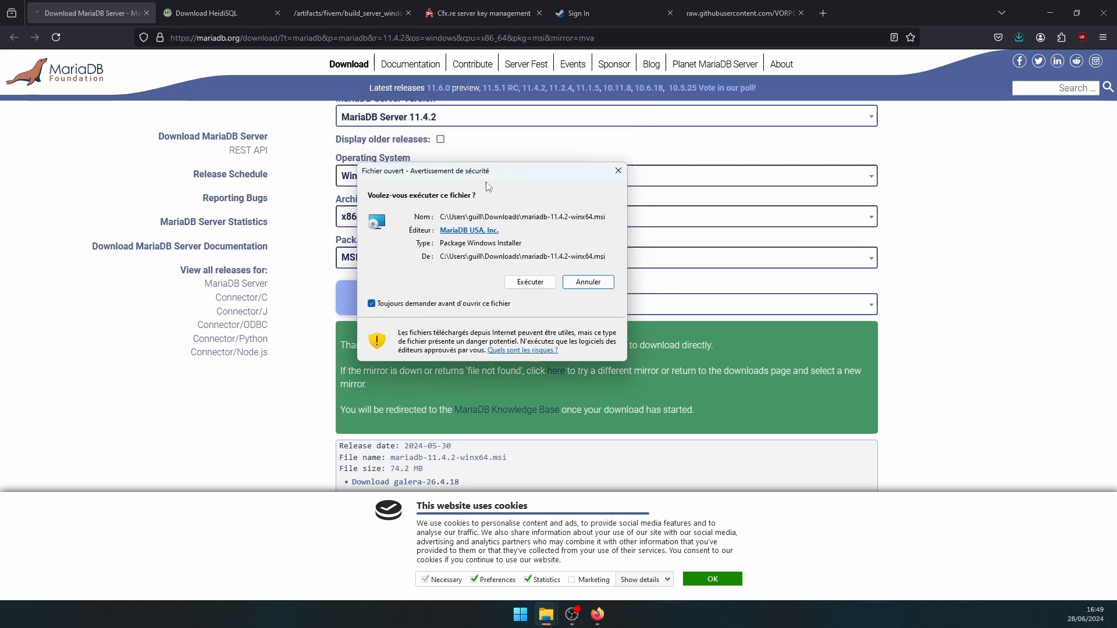
{"action": "left_click", "coordinate": [529, 282]}
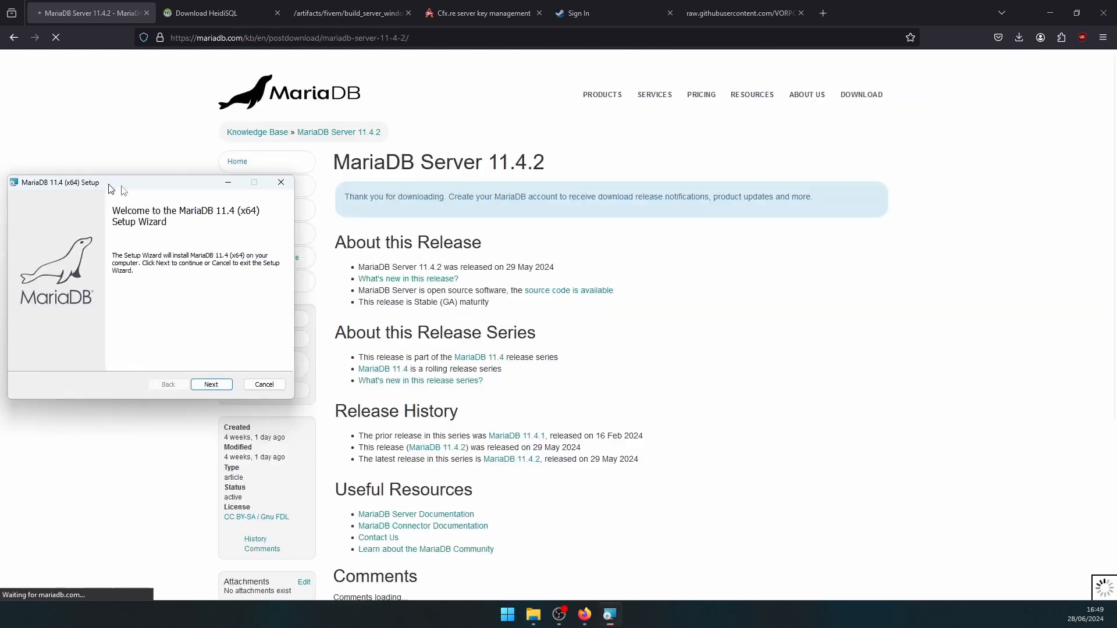
{"action": "left_click_drag", "start_coordinate": [111, 187], "coordinate": [297, 204]}
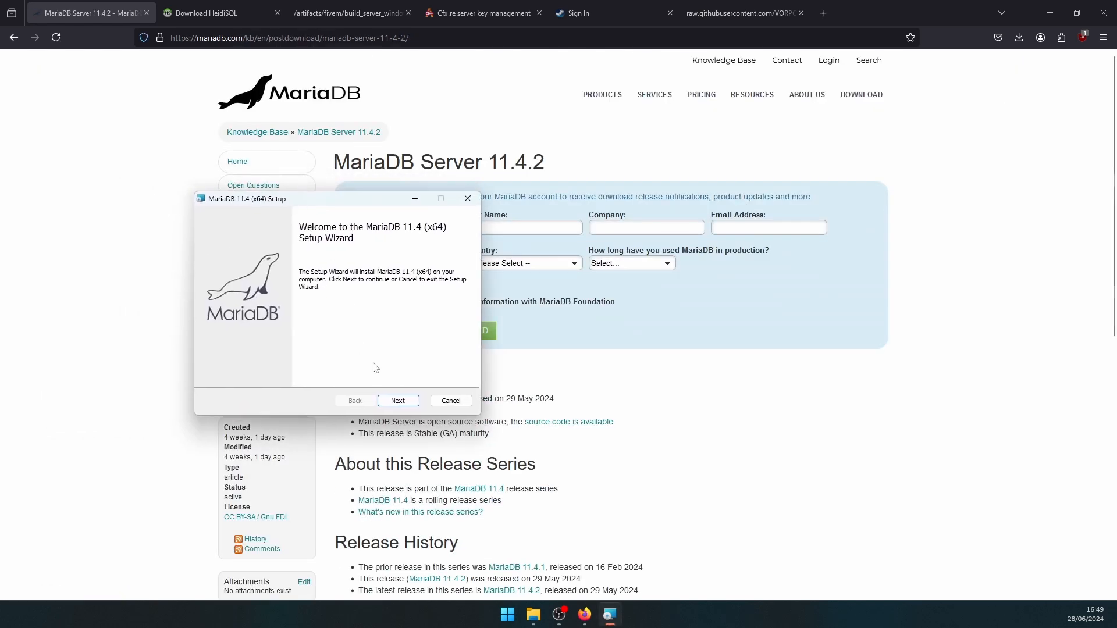
- Accept the MariaDB licence, keep the default features, and set and confirm the root password
{"action": "left_click", "coordinate": [397, 400]}
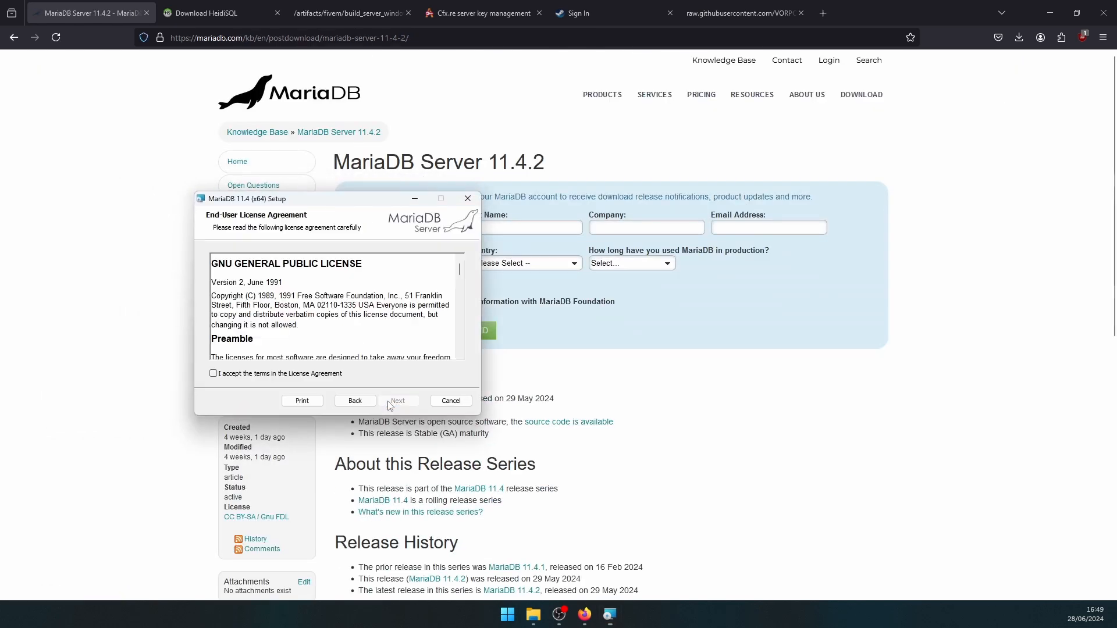
{"action": "left_click", "coordinate": [283, 375]}
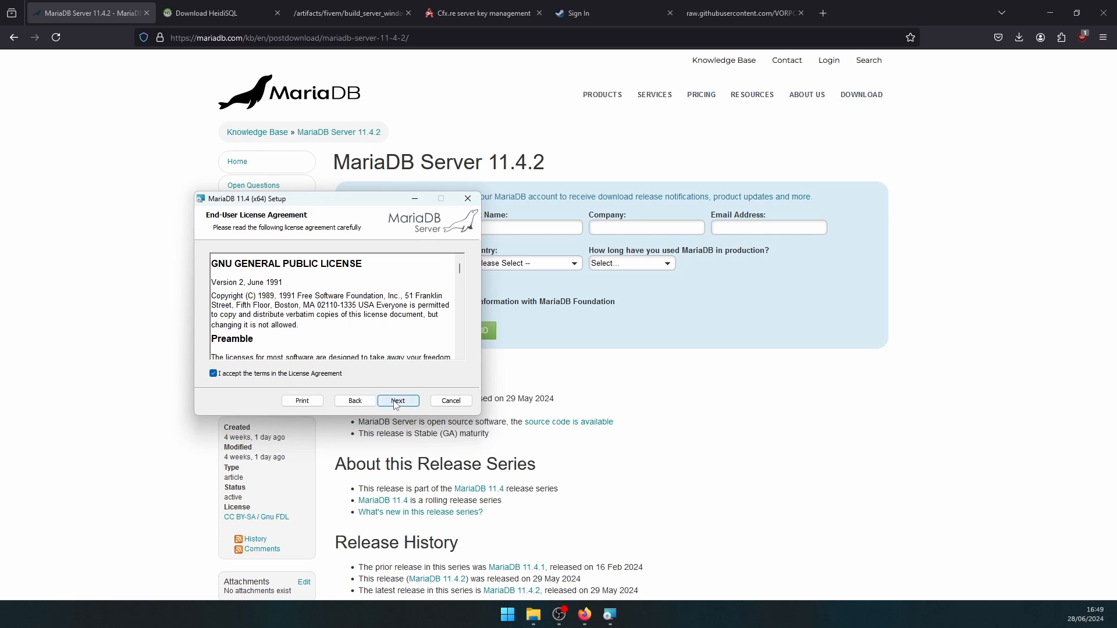
{"action": "left_click", "coordinate": [397, 402]}
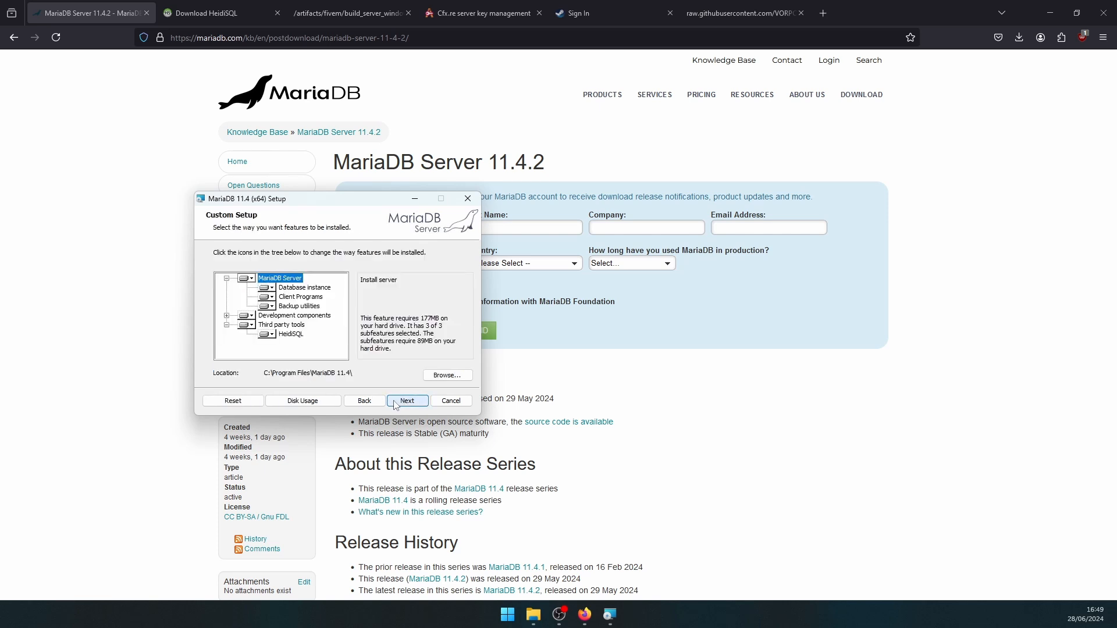
{"action": "left_click", "coordinate": [406, 401]}
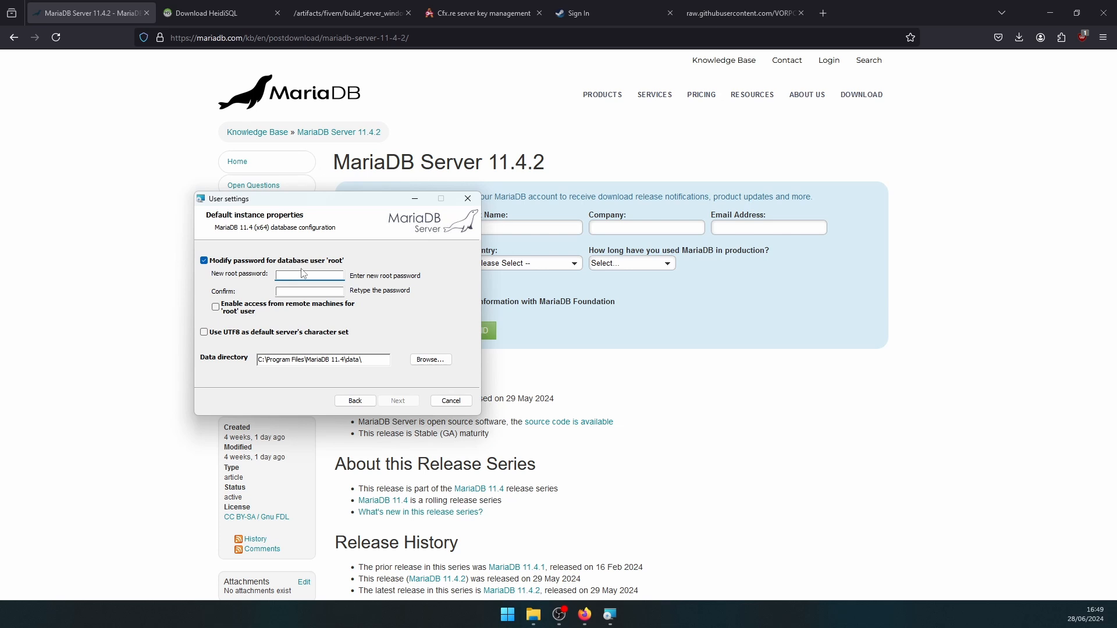
{"action": "key", "text": "Tab"}
{"action": "type", "text": "roo"}
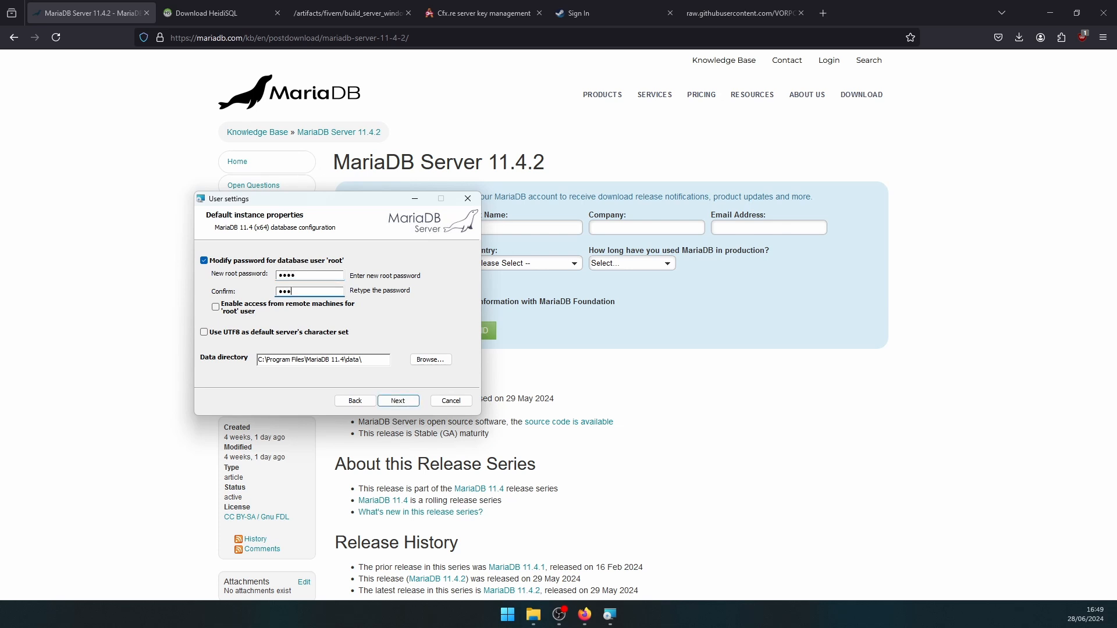
{"action": "left_click", "coordinate": [400, 402]}
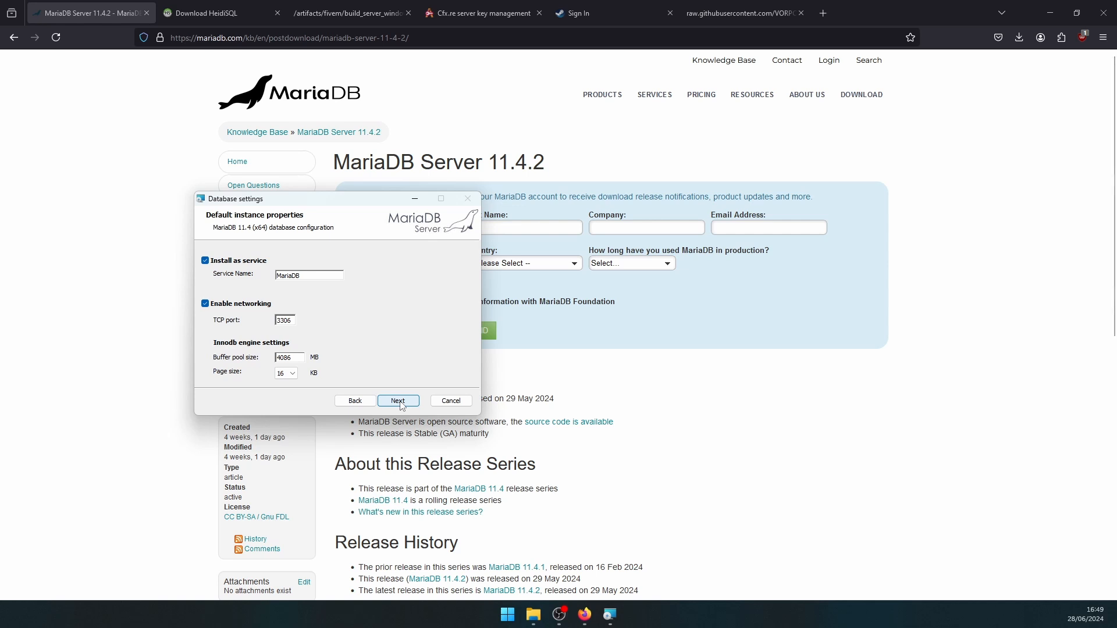
- Keep the default service and port settings, install MariaDB 11.4, and finish the wizard
{"action": "left_click", "coordinate": [399, 402]}
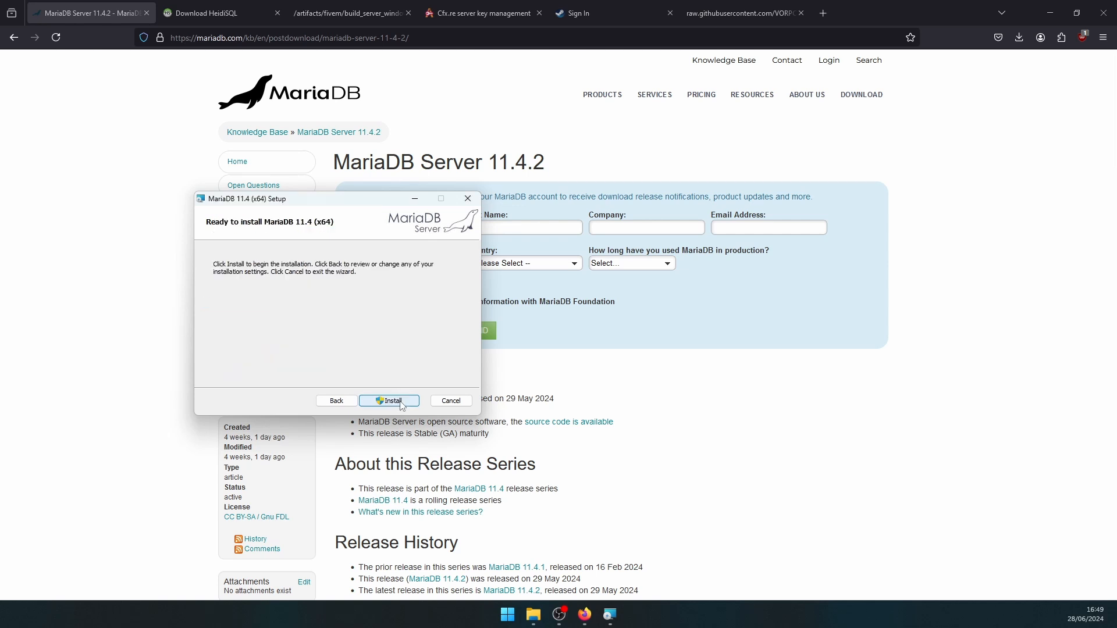
{"action": "left_click", "coordinate": [399, 402]}
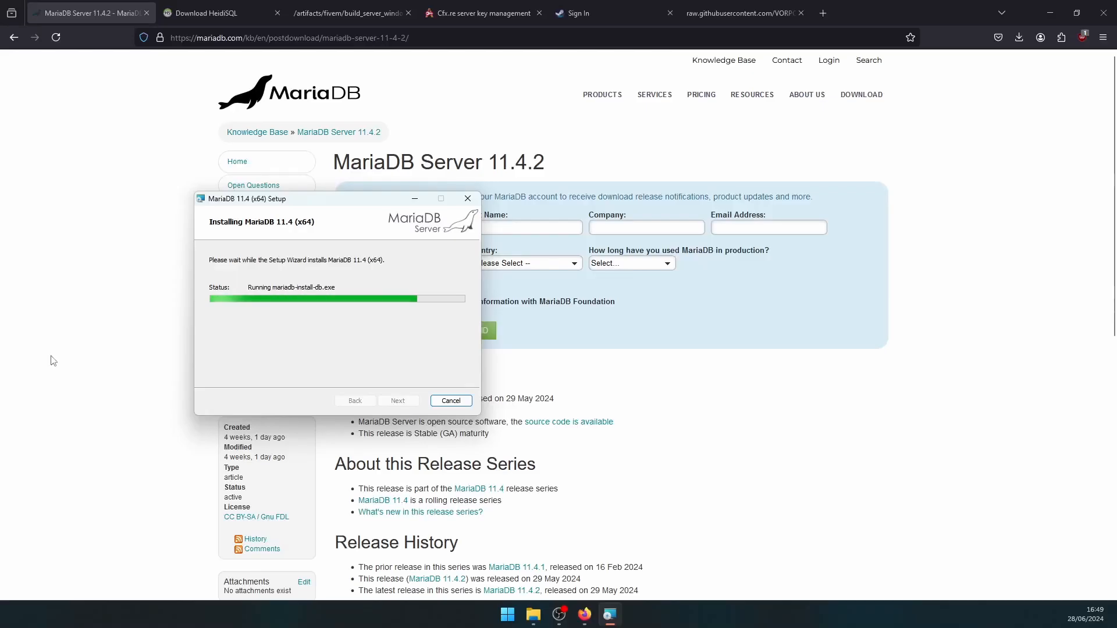
{"action": "right_click", "coordinate": [64, 359]}
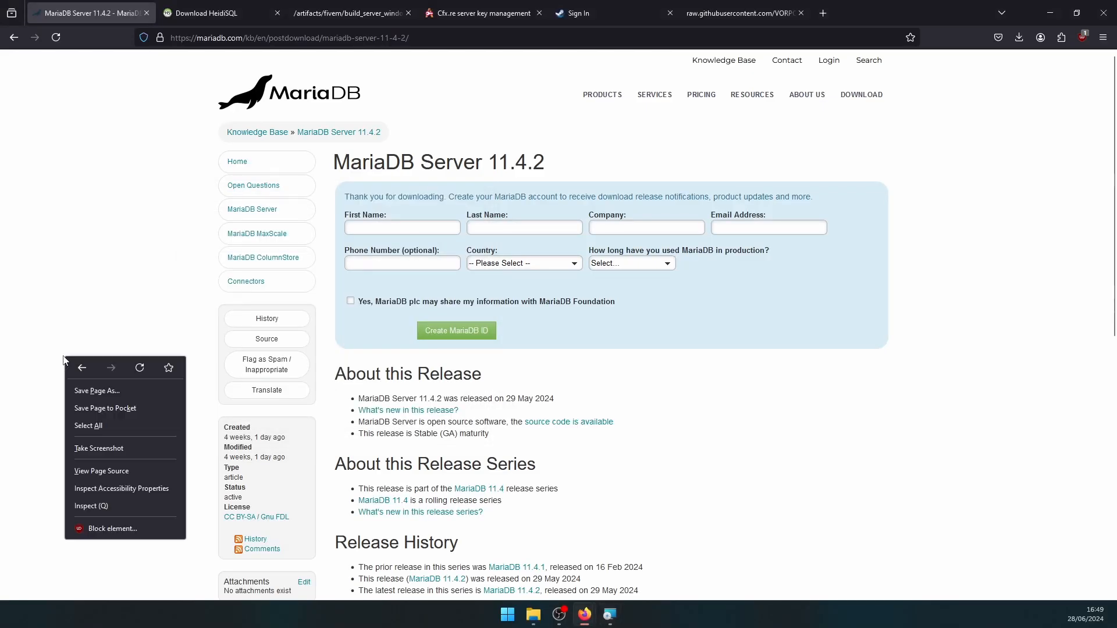
{"action": "left_click", "coordinate": [172, 300]}
{"action": "left_click", "coordinate": [609, 614]}
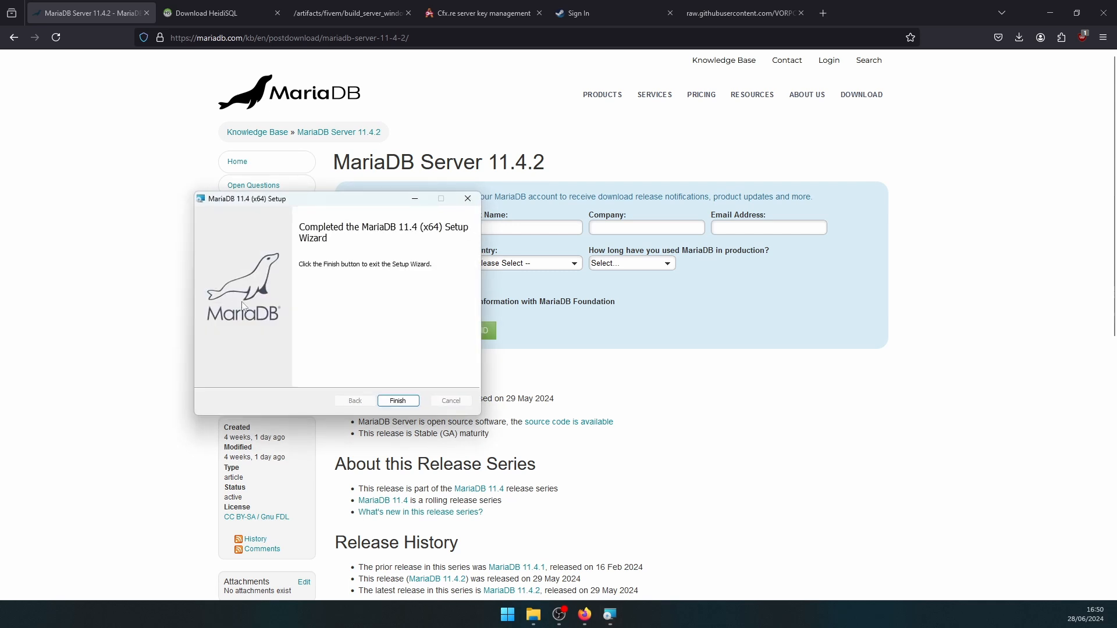
{"action": "left_click", "coordinate": [408, 400]}
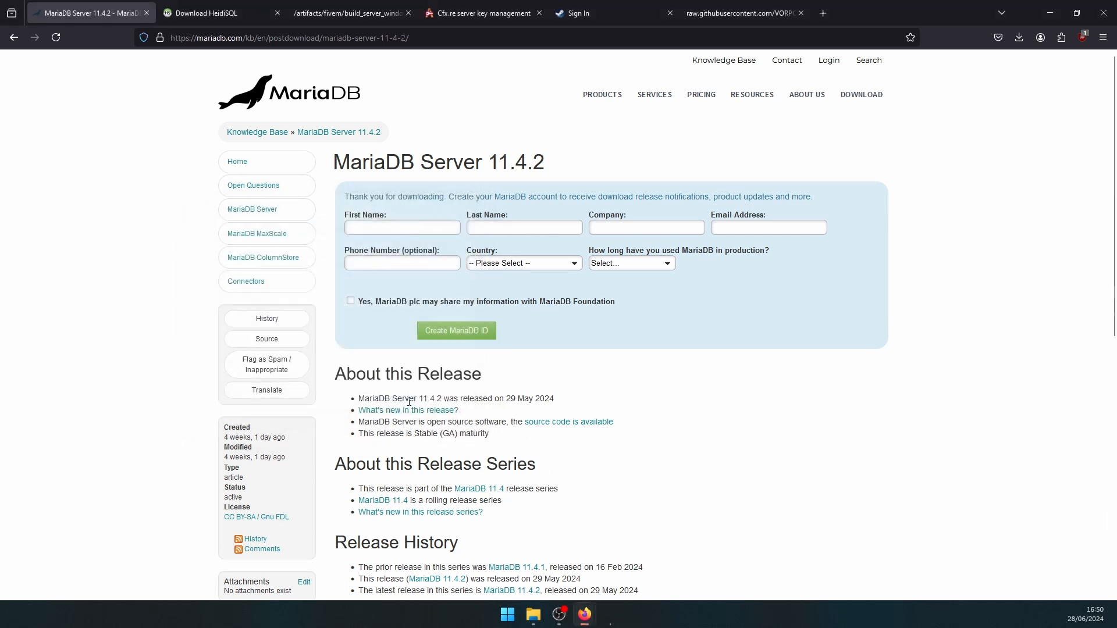
- Download the HeidiSQL 12.7 installer, then show the RedMServerTuto folder in File Explorer
{"action": "left_click", "coordinate": [200, 11]}
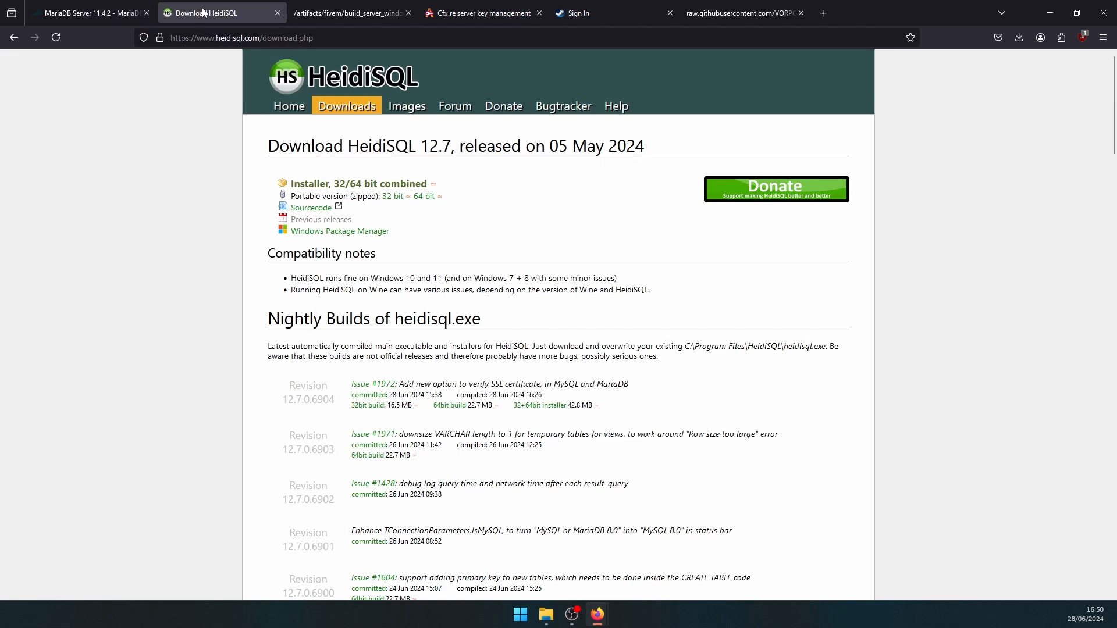
{"action": "left_click", "coordinate": [377, 184]}
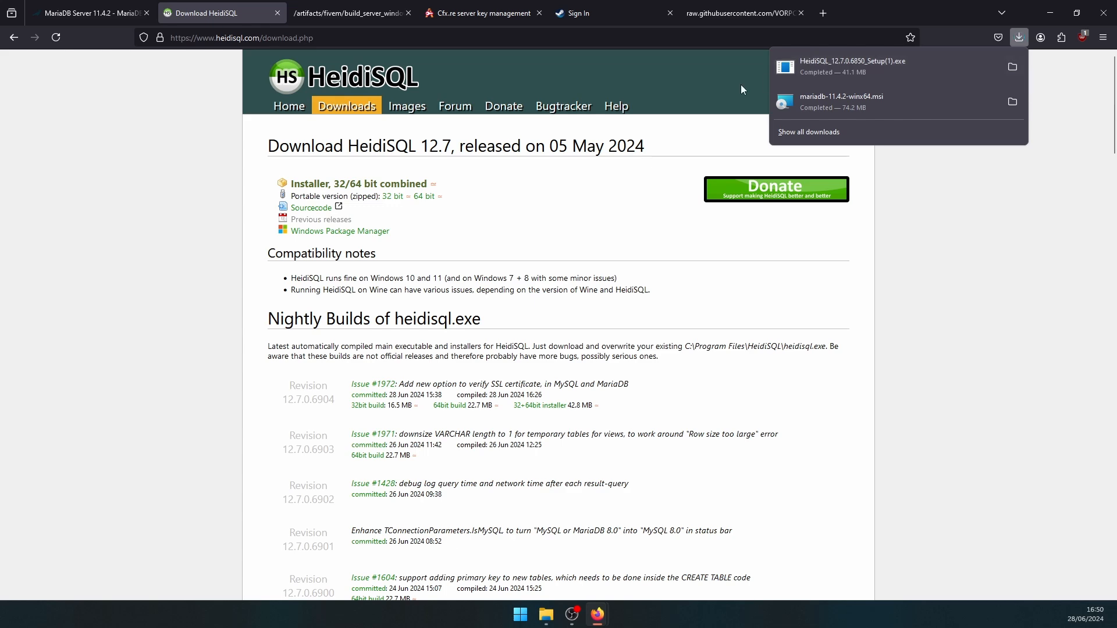
{"action": "left_click", "coordinate": [517, 201]}
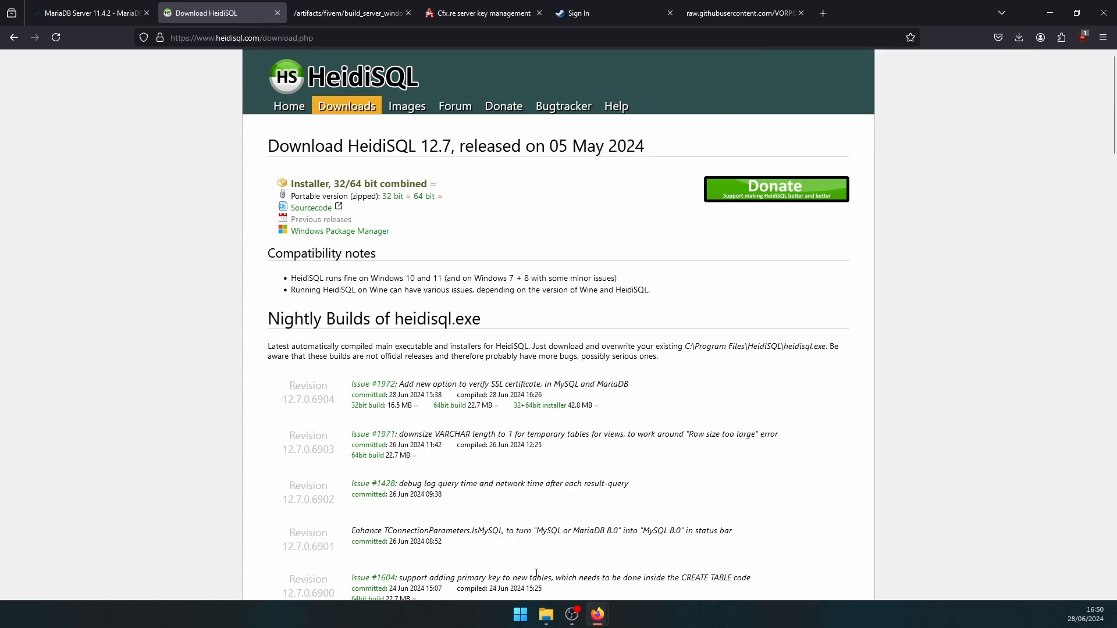
{"action": "left_click", "coordinate": [545, 614]}
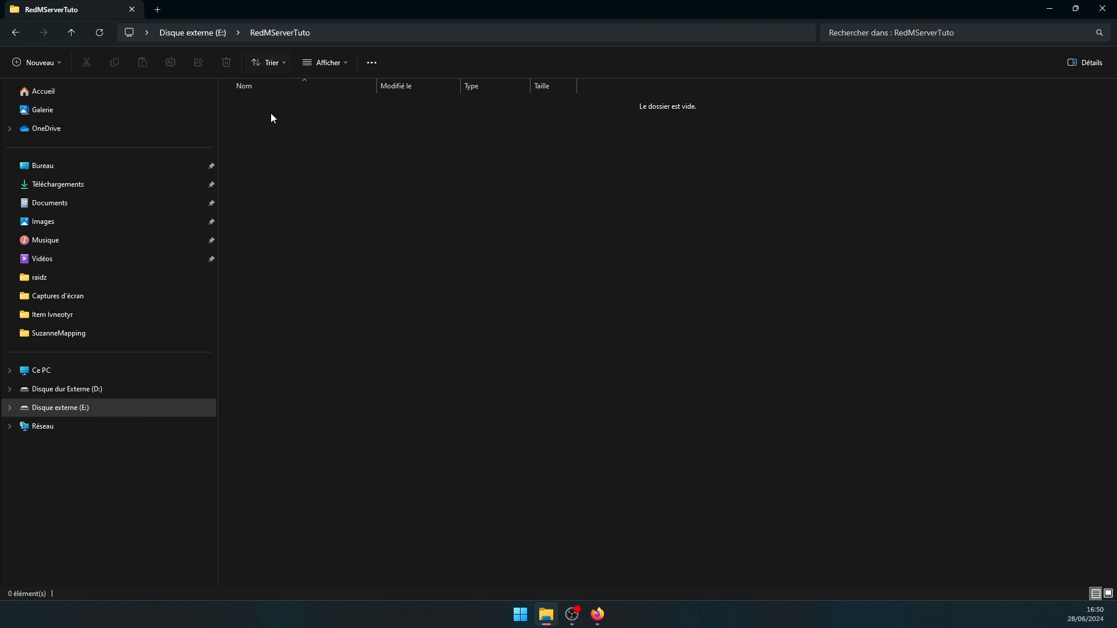
- Create a new folder named CFX-data inside RedMServerTuto
{"action": "right_click", "coordinate": [277, 143]}
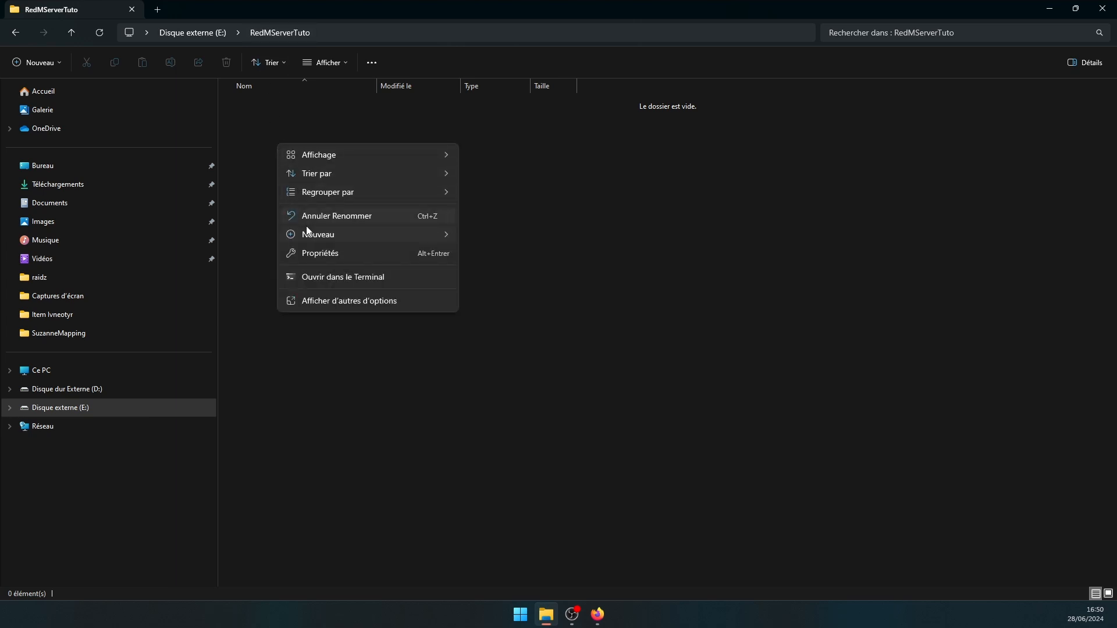
{"action": "mouse_move", "coordinate": [309, 239]}
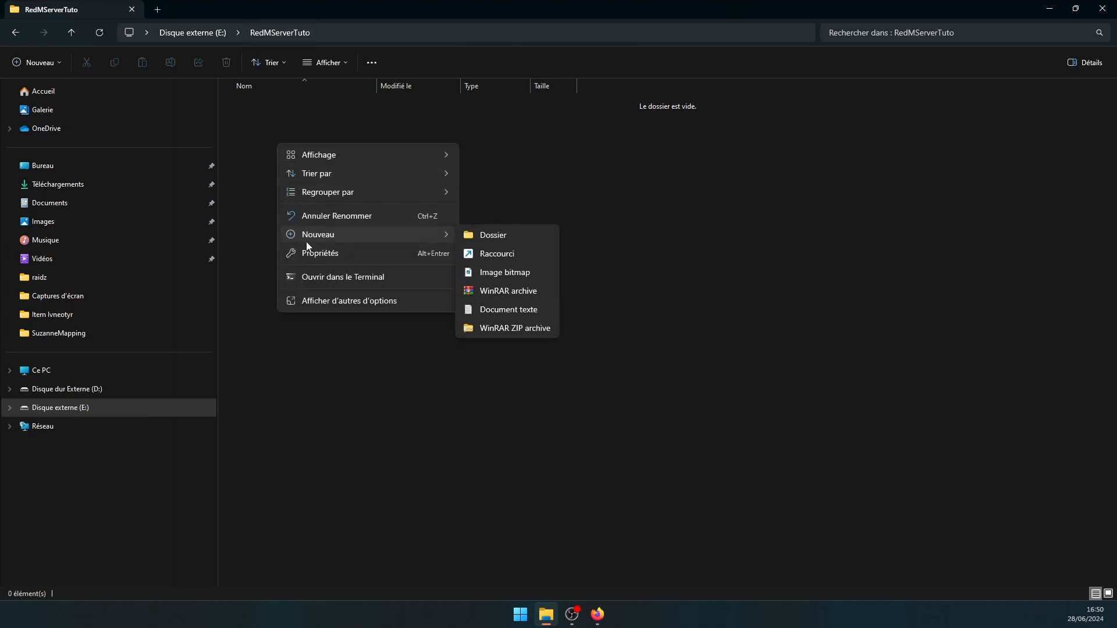
{"action": "left_click", "coordinate": [474, 235]}
{"action": "type", "text": "CF"}
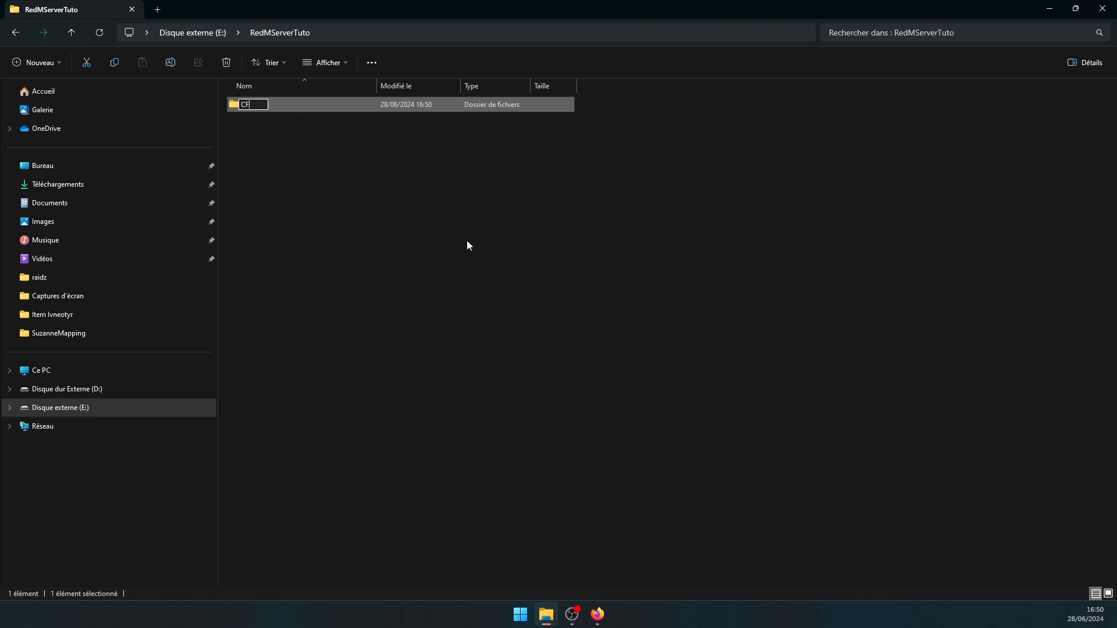
{"action": "type", "text": "X-d"}
{"action": "key", "text": "BackSpace"}
{"action": "type", "text": "data"}
{"action": "key", "text": "Return"}
{"action": "key", "text": "Return"}
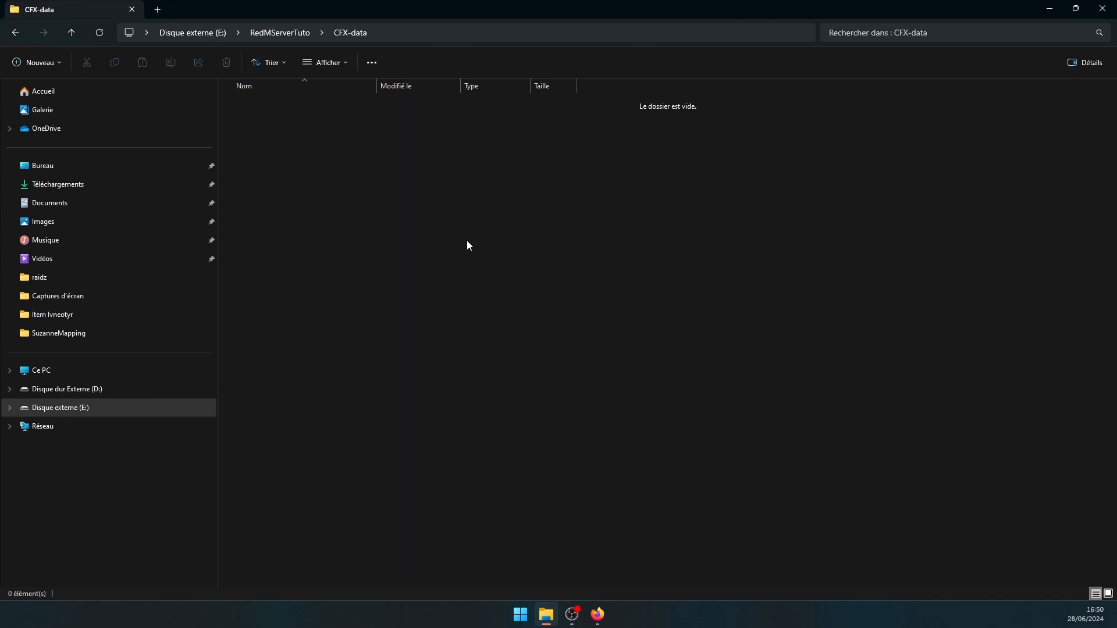
- Download the recommended FiveM server build (server.7z) from the builds page
{"action": "mouse_move", "coordinate": [597, 614]}
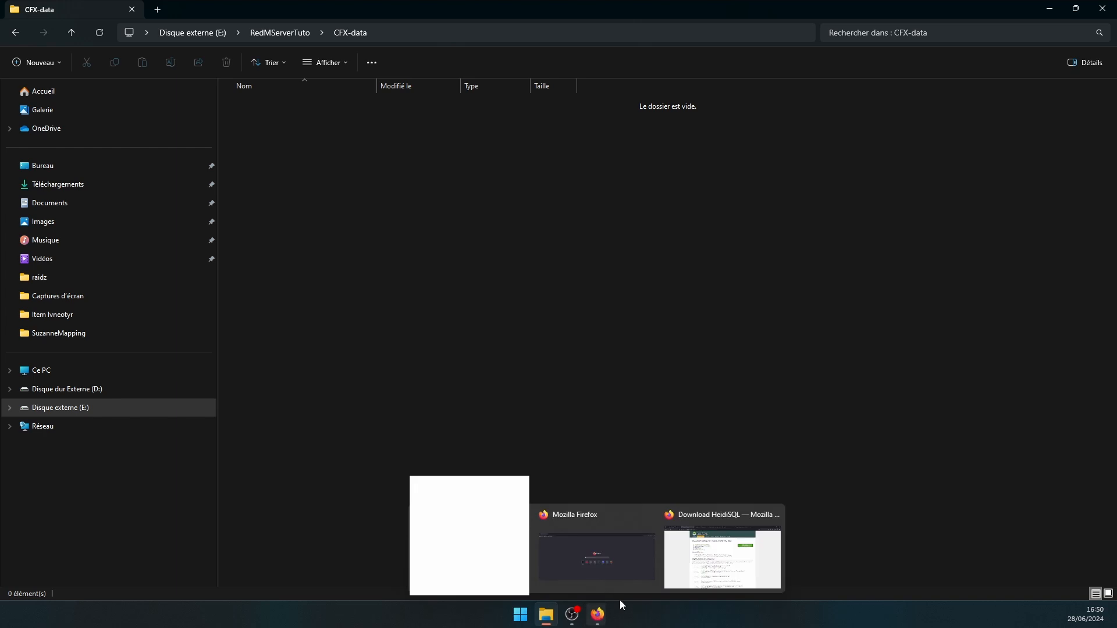
{"action": "left_click", "coordinate": [687, 574]}
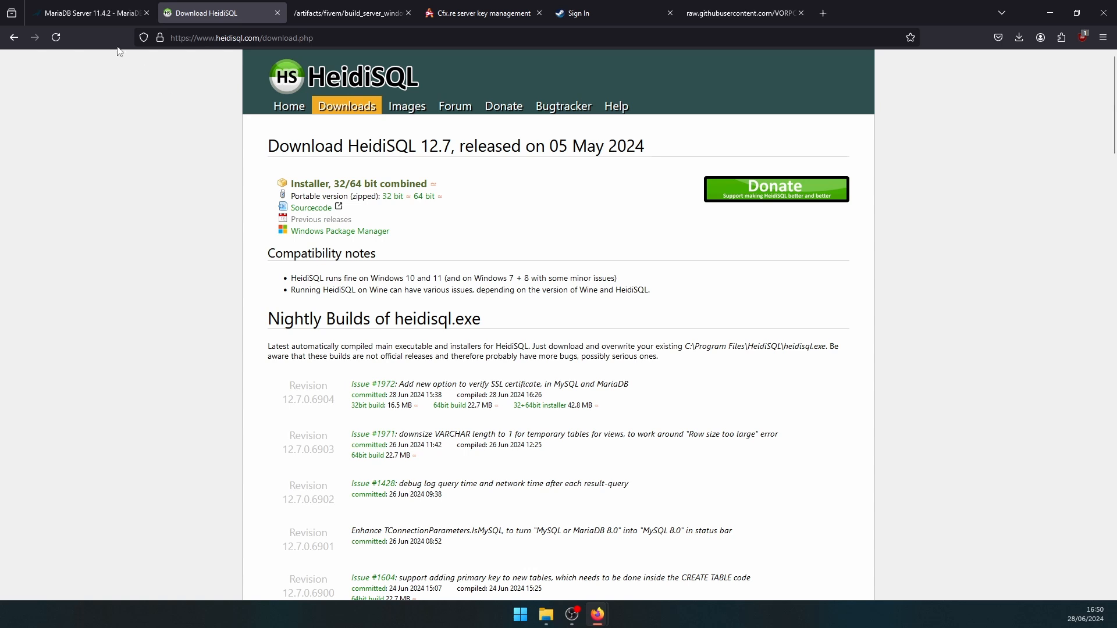
{"action": "left_click", "coordinate": [376, 9]}
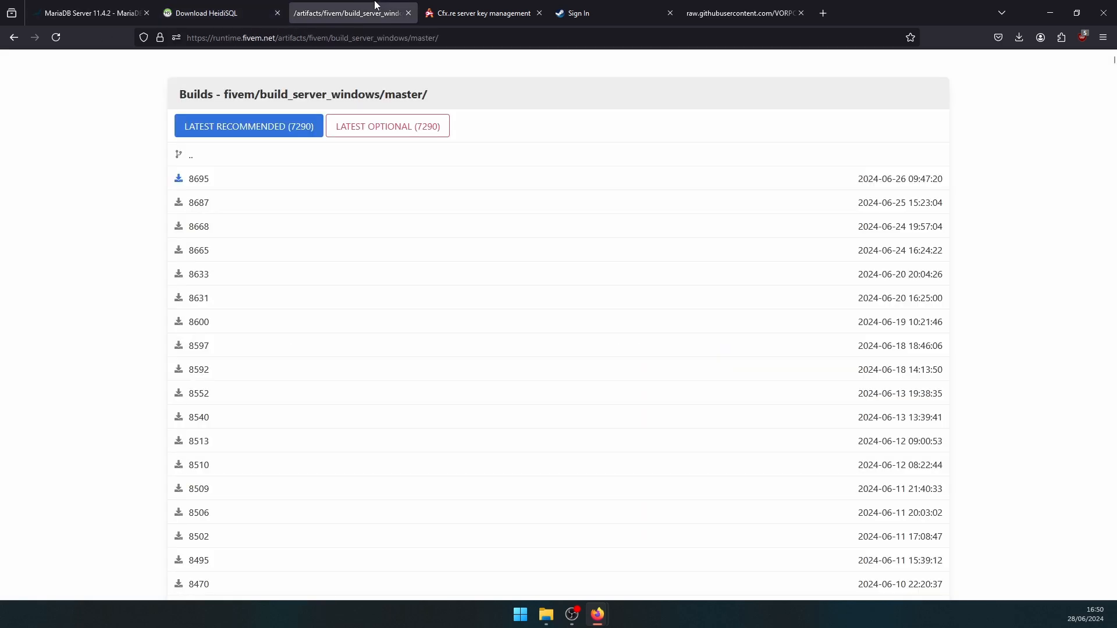
{"action": "left_click", "coordinate": [254, 133]}
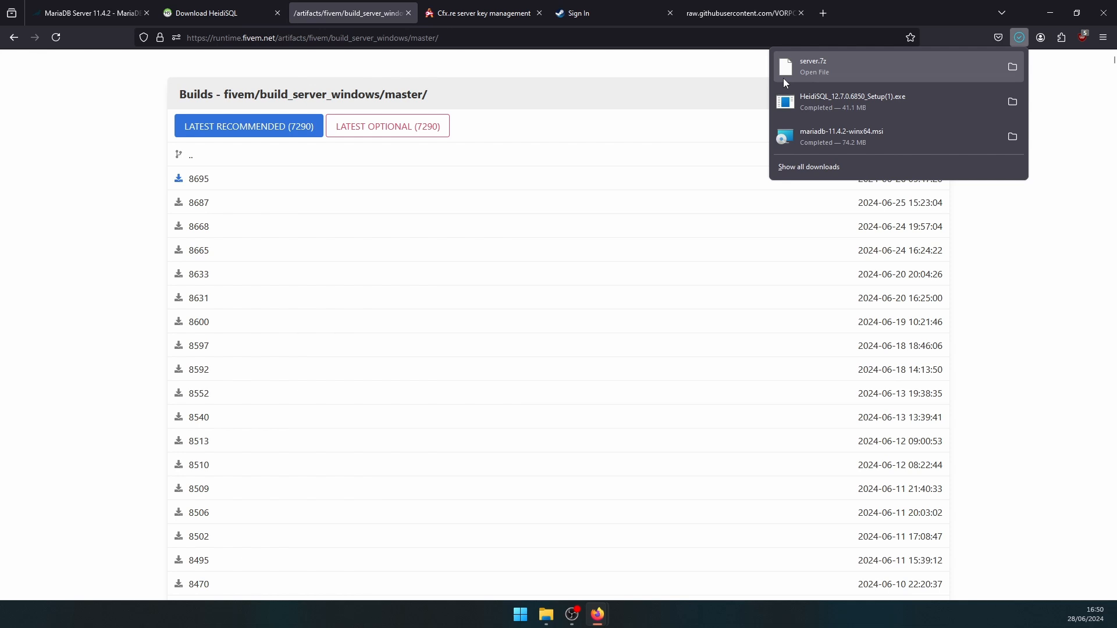
- Open server.7z in WinRAR, set to always open .7z files, with CFX-data shown alongside
{"action": "left_click", "coordinate": [783, 78]}
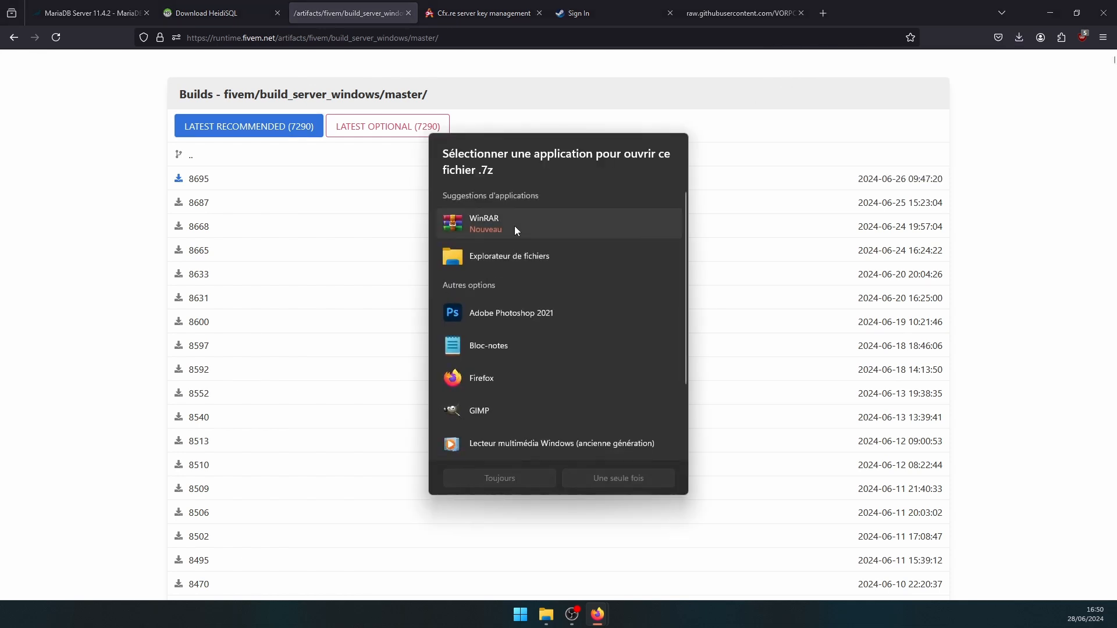
{"action": "left_click", "coordinate": [515, 225]}
{"action": "left_click", "coordinate": [546, 481]}
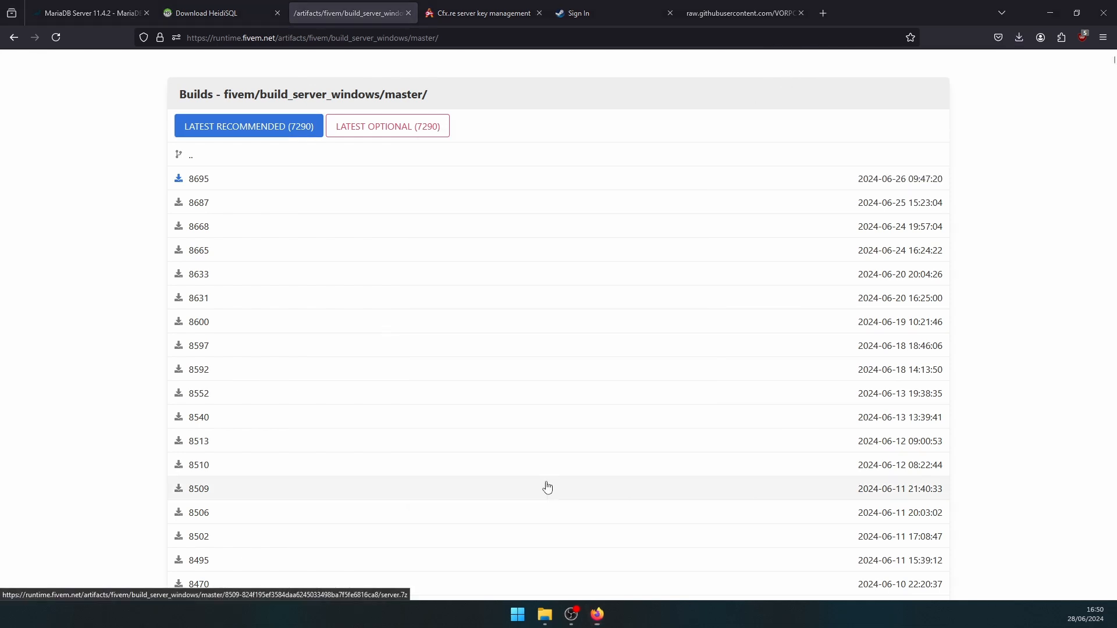
{"action": "mouse_move", "coordinate": [599, 615]}
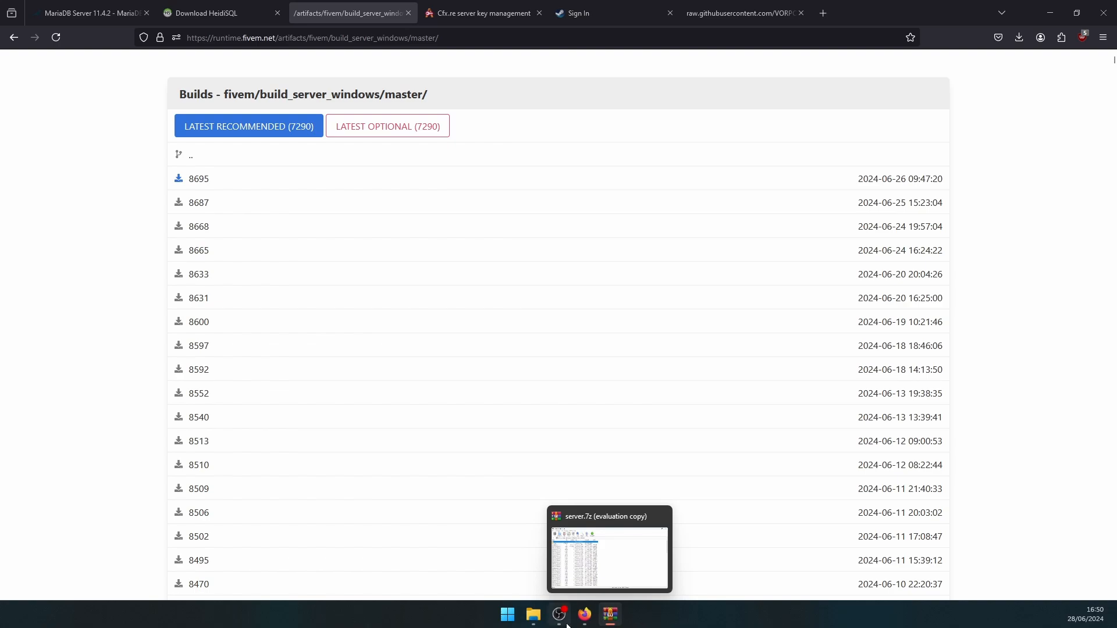
{"action": "left_click", "coordinate": [535, 614]}
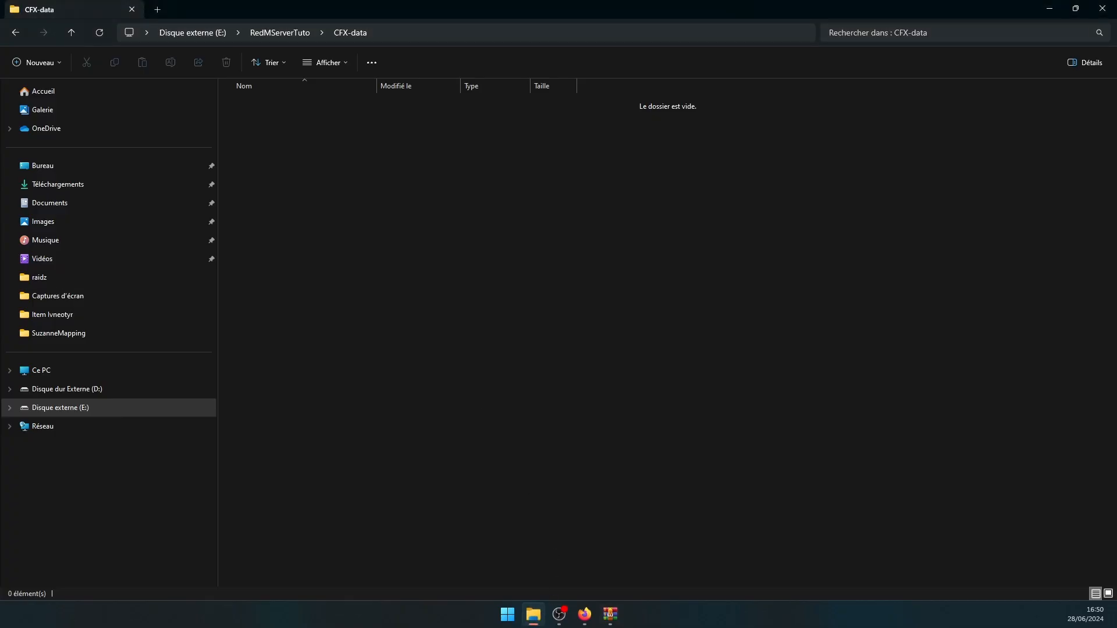
- Extract all server.7z contents, the citizen folder plus 102 files, into CFX-data
{"action": "left_click_drag", "start_coordinate": [0, 233], "coordinate": [406, 133]}
{"action": "left_click", "coordinate": [305, 268]}
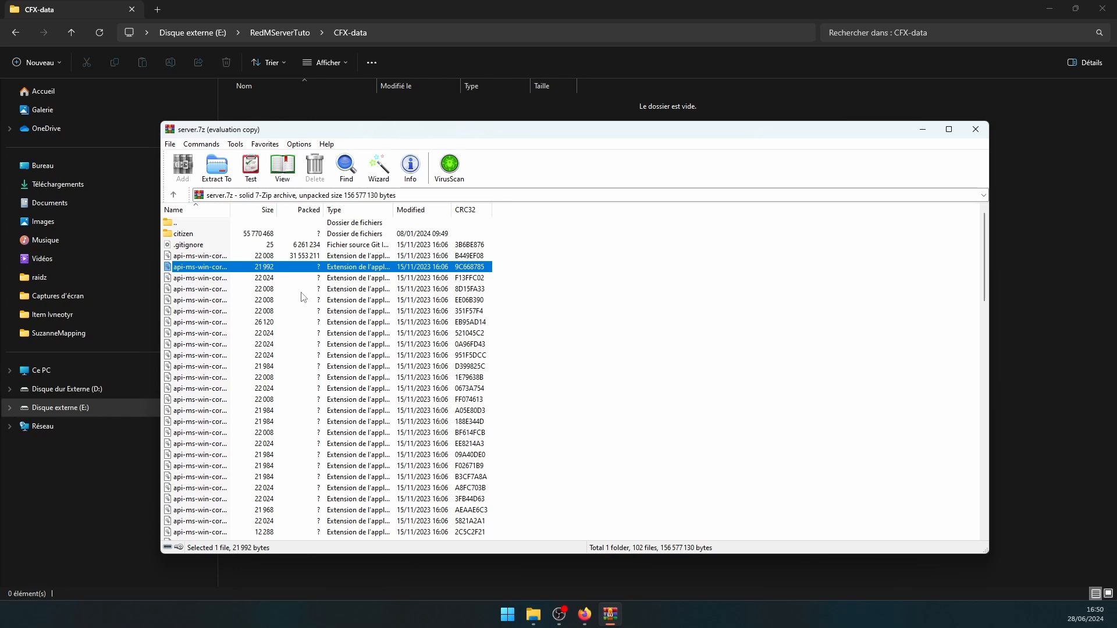
{"action": "key", "text": "ctrl+a"}
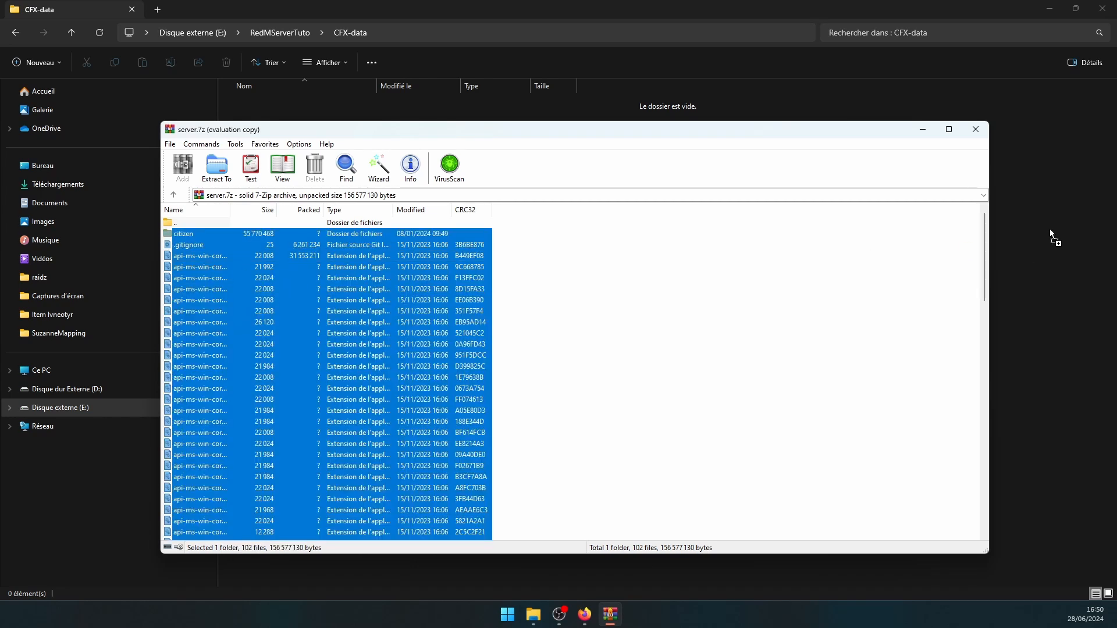
{"action": "left_click_drag", "start_coordinate": [1046, 229], "coordinate": [1046, 230]}
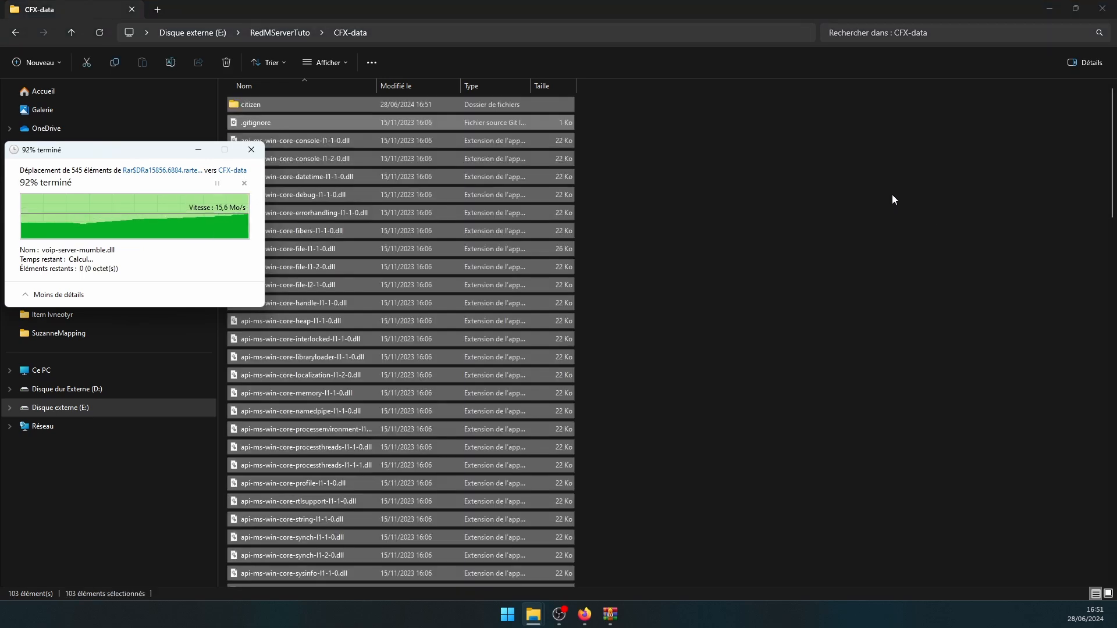
{"action": "scroll", "coordinate": [324, 119], "scroll_direction": "down", "scroll_amount": 20}
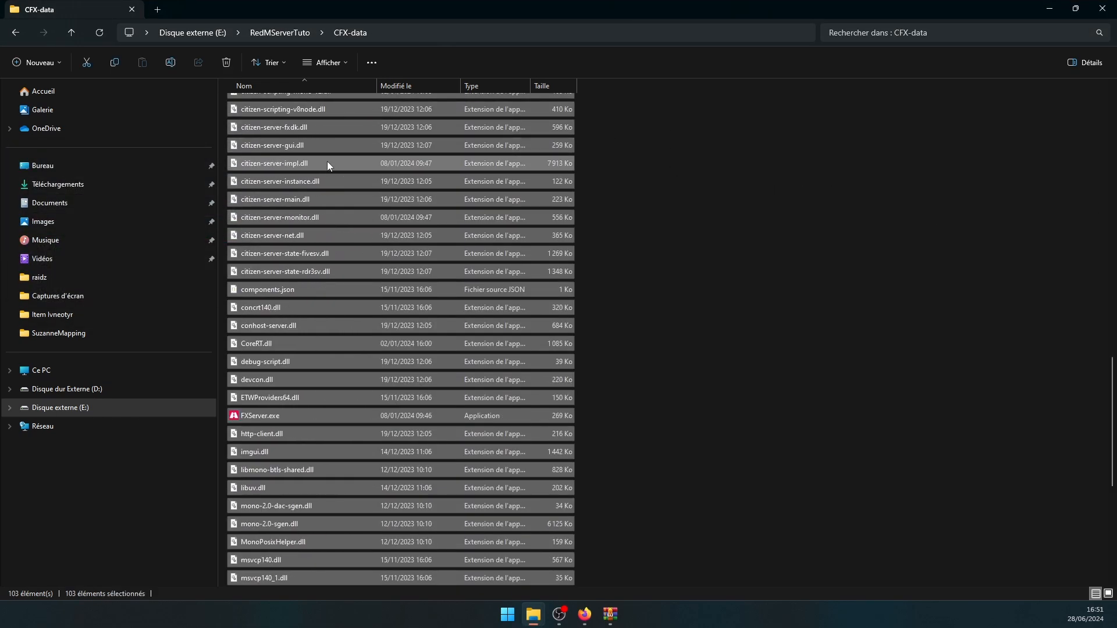
- Launch FXServer.exe from CFX-data, allowing it past the security warning and firewall
{"action": "double_click", "coordinate": [240, 146]}
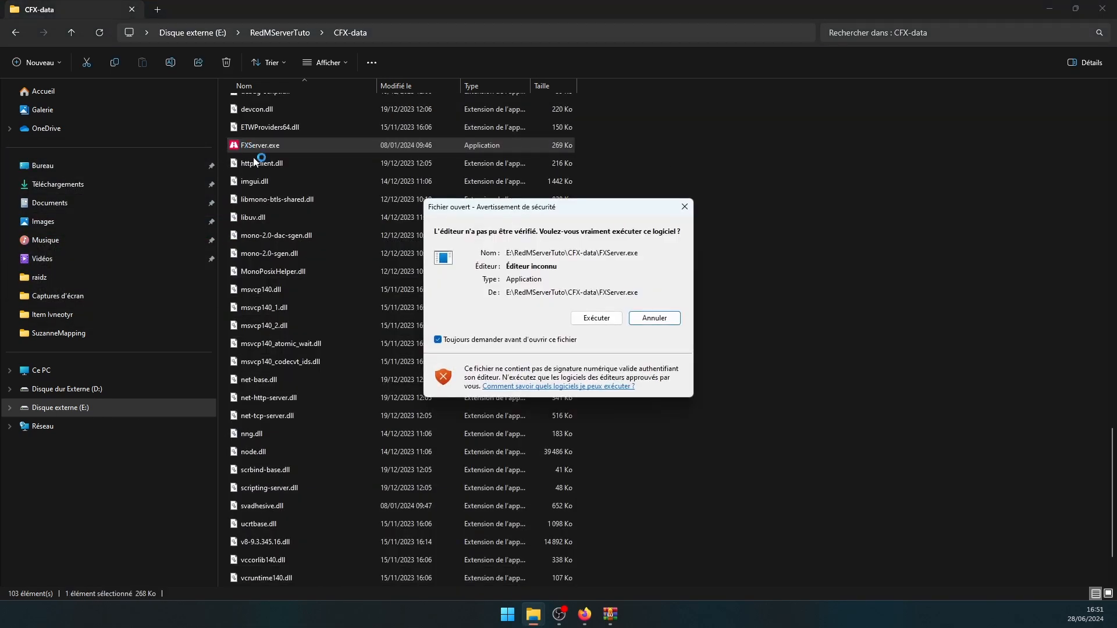
{"action": "left_click", "coordinate": [586, 322]}
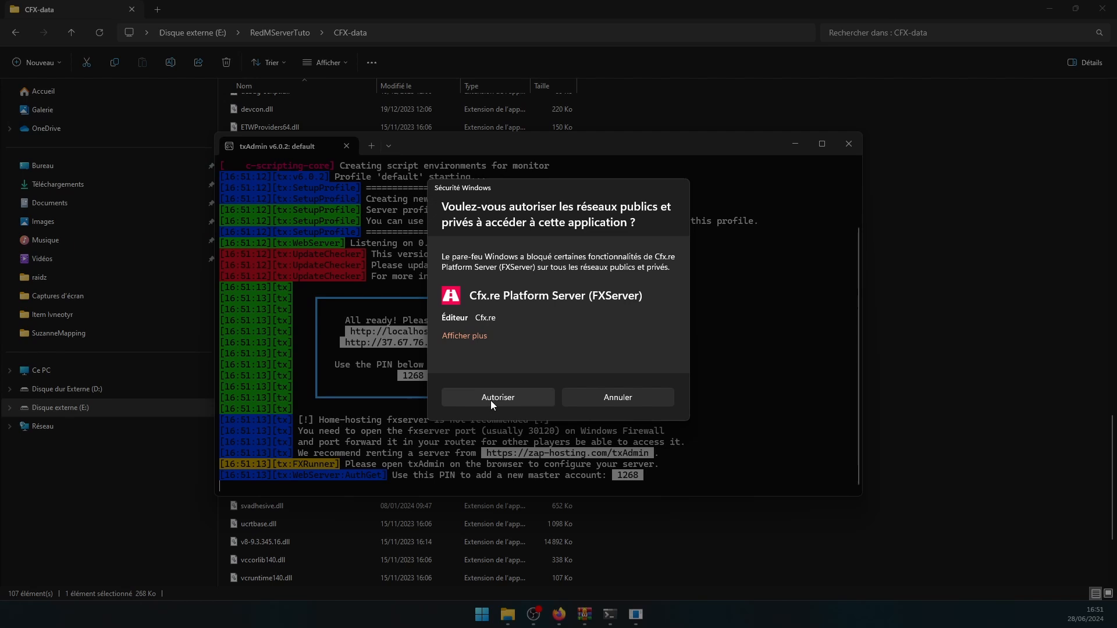
{"action": "left_click", "coordinate": [490, 401]}
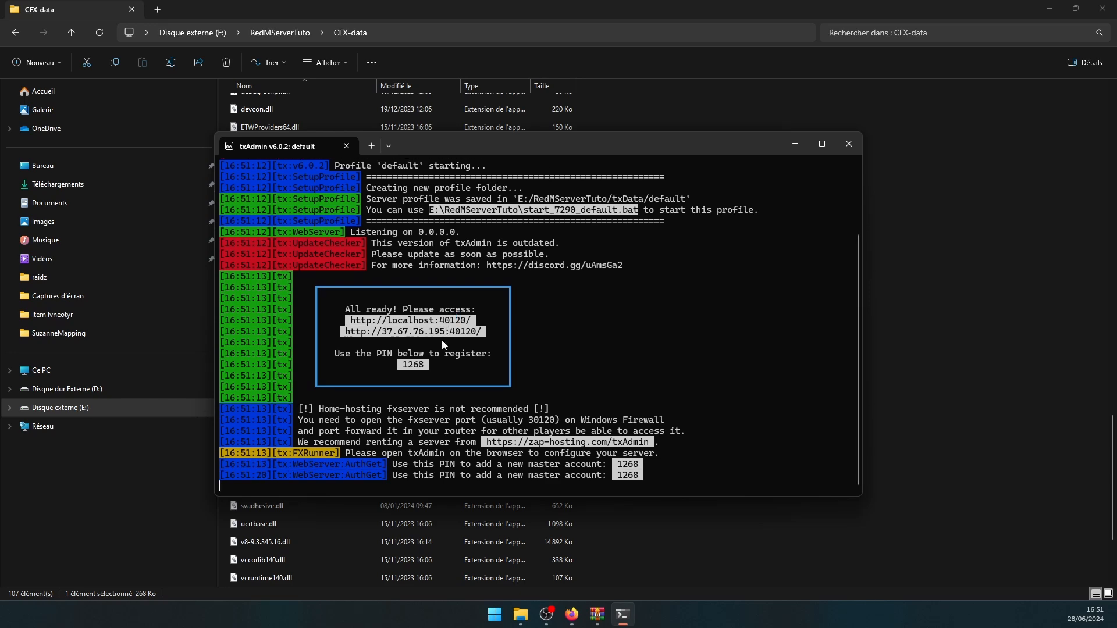
{"action": "left_click", "coordinate": [1049, 9]}
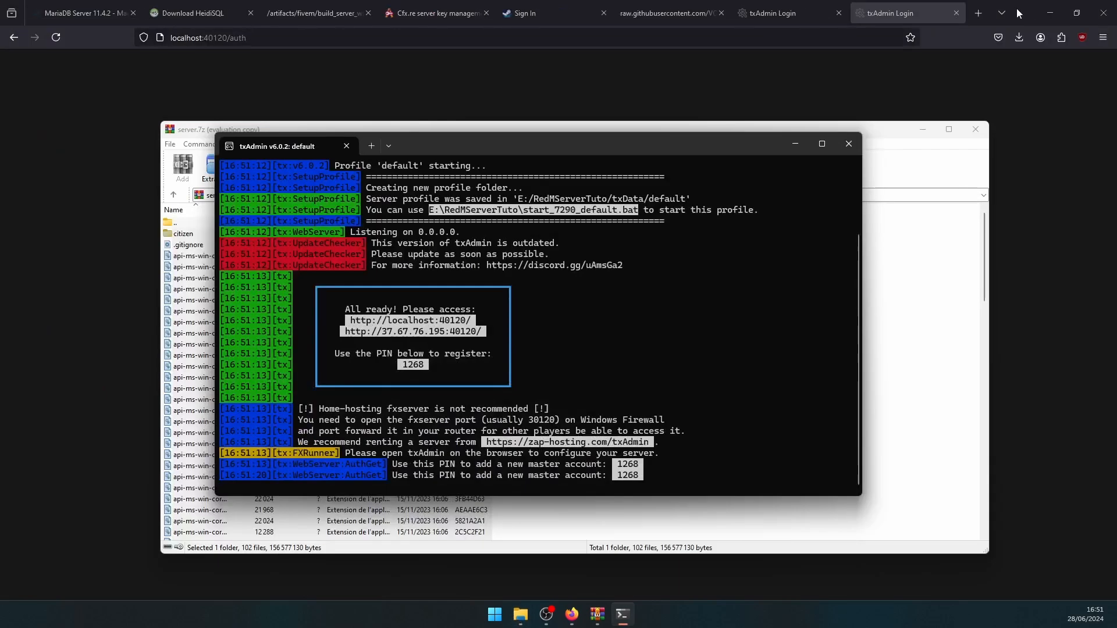
- Enter the PIN shown in the server console and authorise txAdmin with the Cfx.re account
{"action": "left_click", "coordinate": [764, 60]}
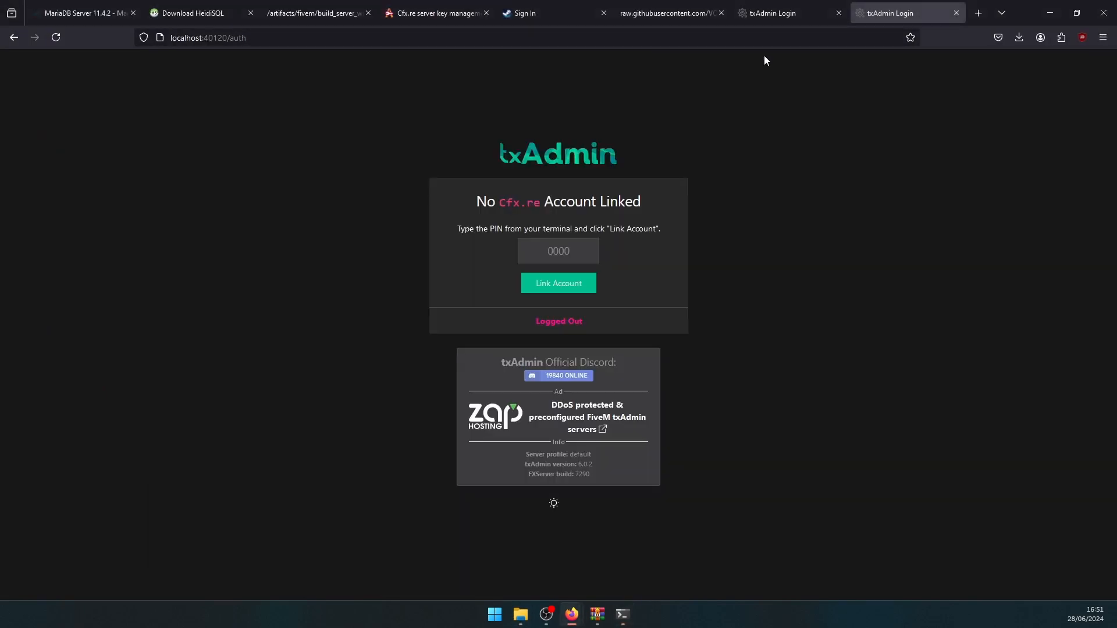
{"action": "left_click", "coordinate": [576, 251]}
{"action": "left_click", "coordinate": [624, 615]}
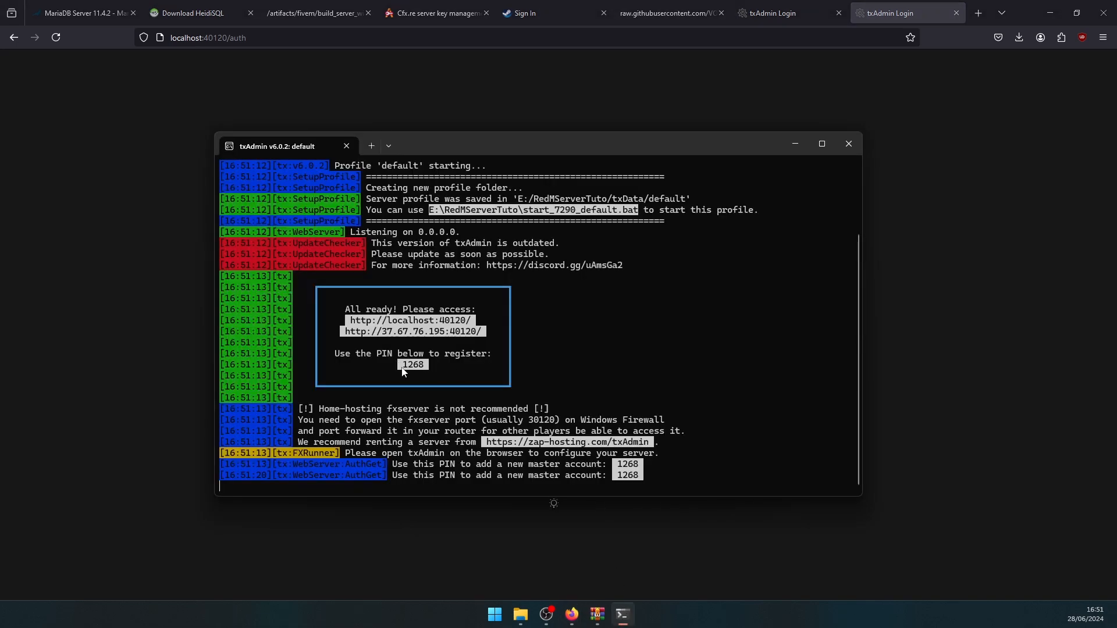
{"action": "left_click", "coordinate": [172, 175]}
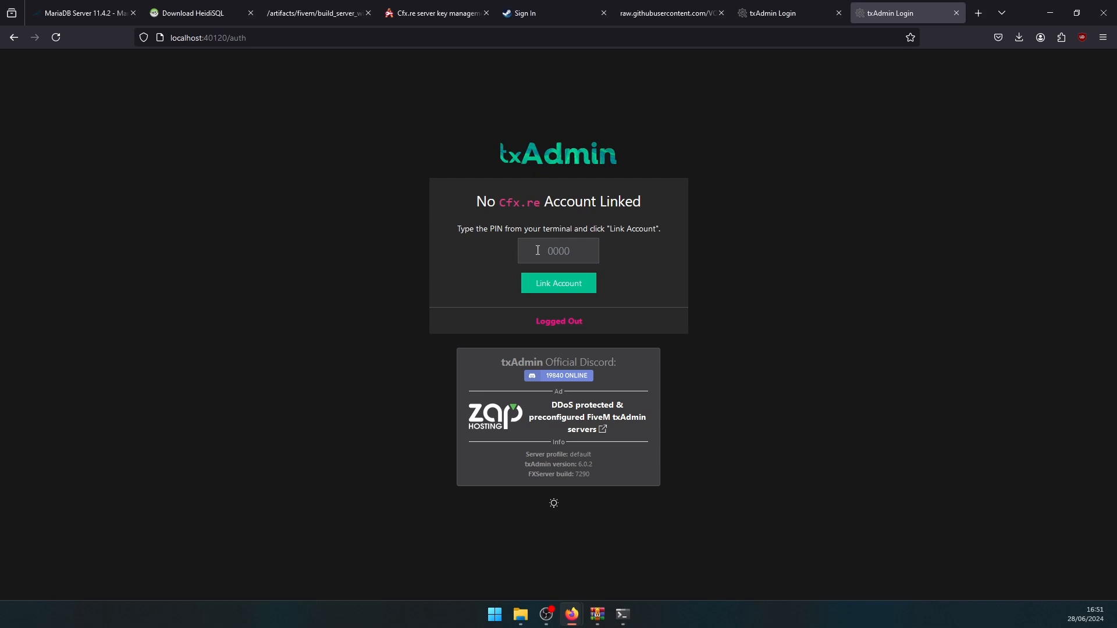
{"action": "type", "text": "1268"}
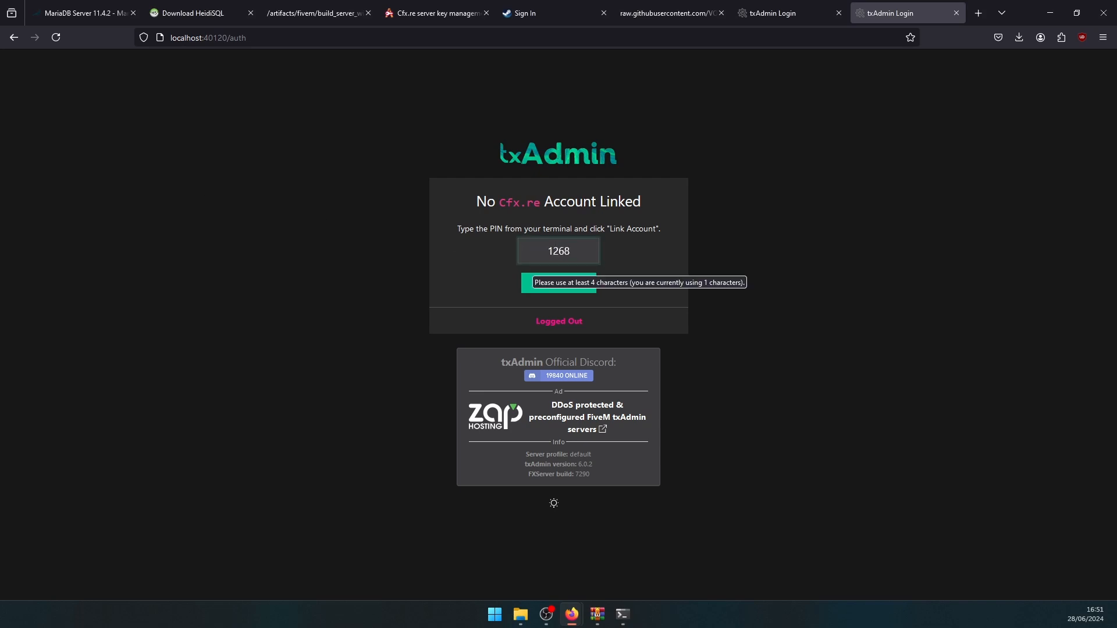
{"action": "left_click", "coordinate": [564, 295]}
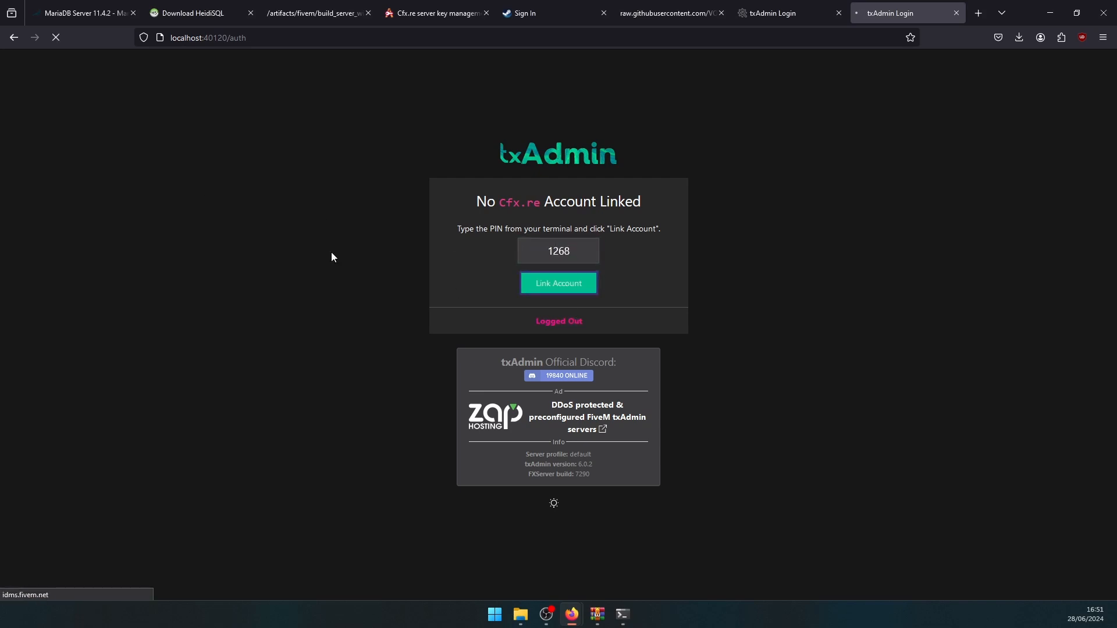
{"action": "left_click", "coordinate": [525, 382]}
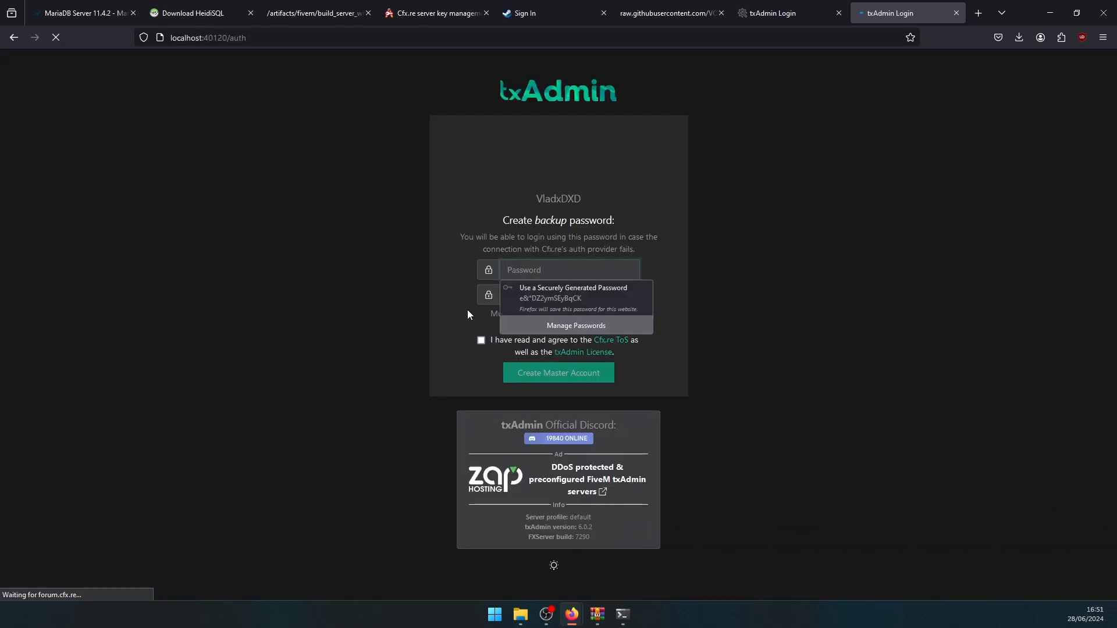
- Enter and confirm a backup password and accept the Cfx.re terms and txAdmin license
{"action": "left_click", "coordinate": [416, 289]}
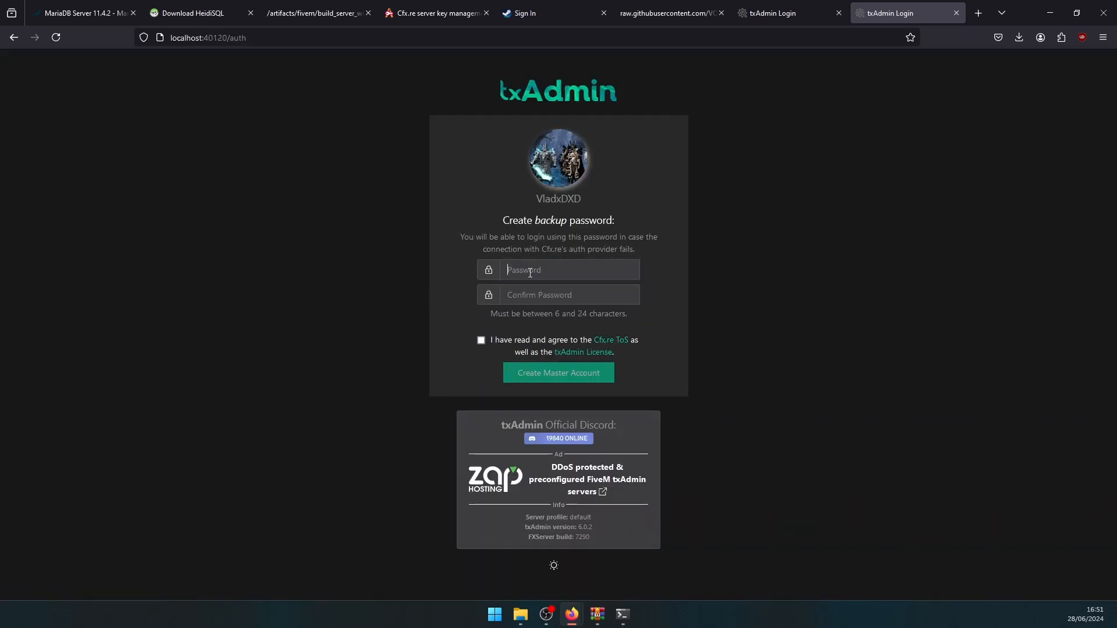
{"action": "left_click", "coordinate": [530, 271]}
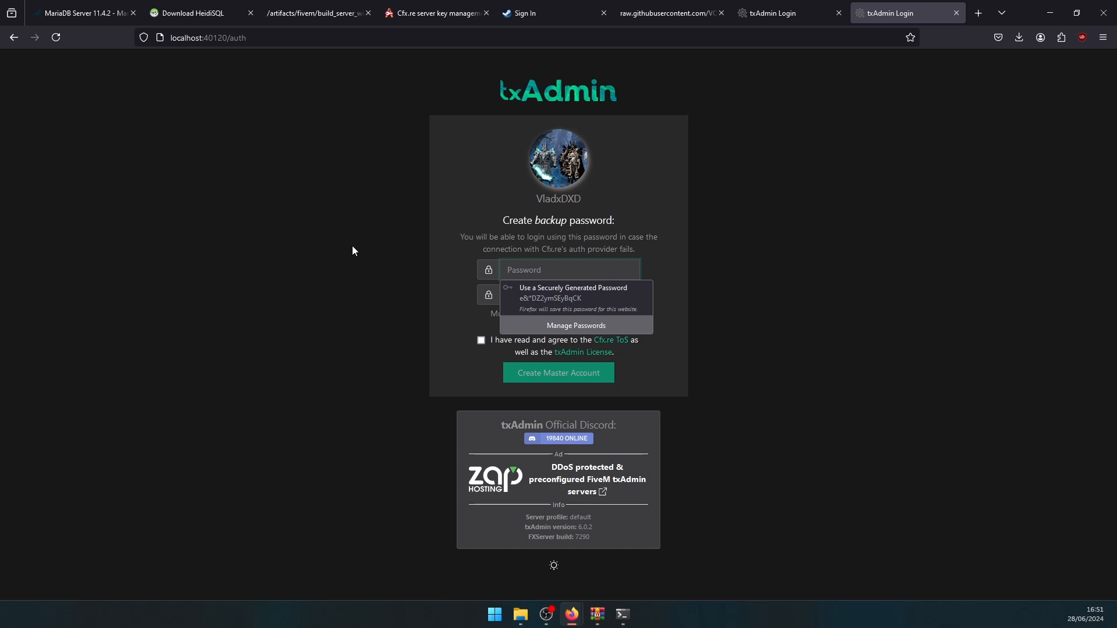
{"action": "type", "text": "****"}
{"action": "key", "text": "Tab"}
{"action": "type", "text": "****"}
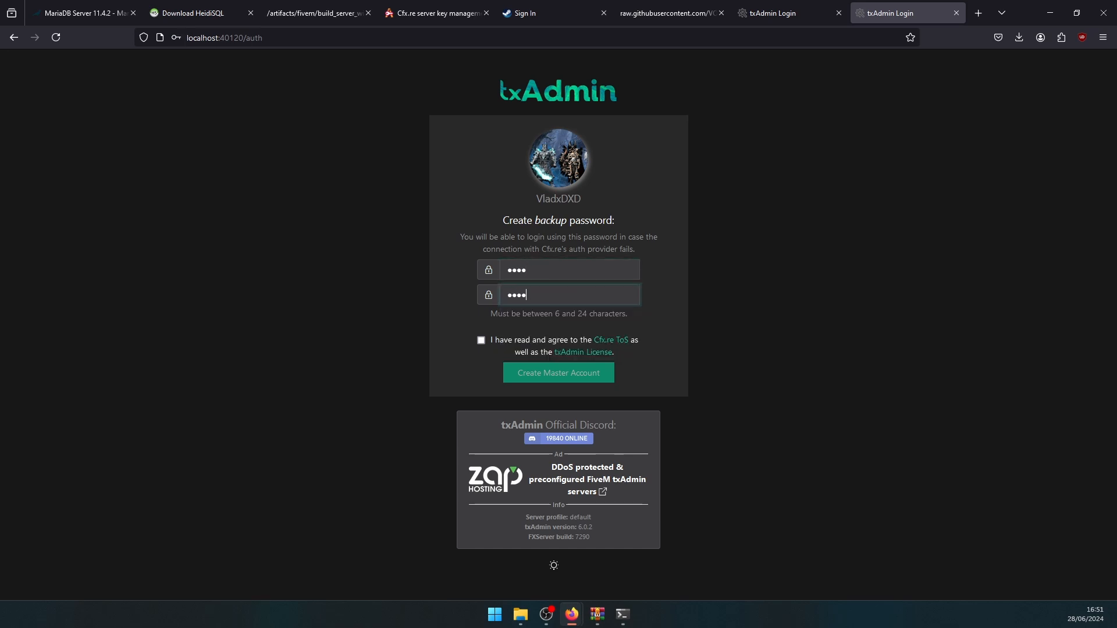
{"action": "left_click", "coordinate": [489, 340]}
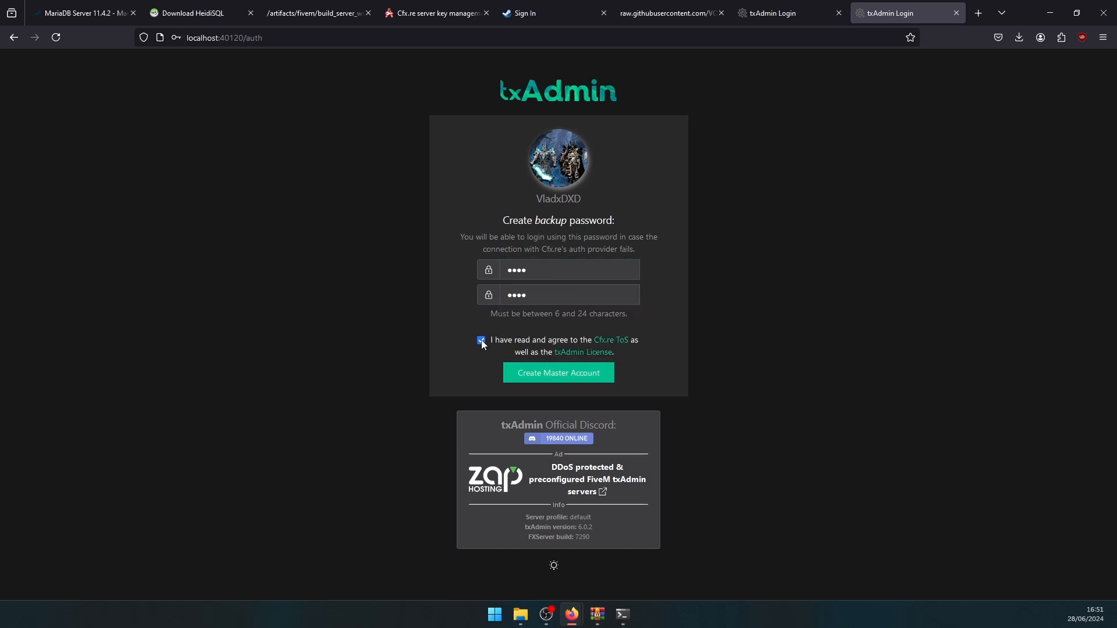
{"action": "left_click", "coordinate": [517, 375]}
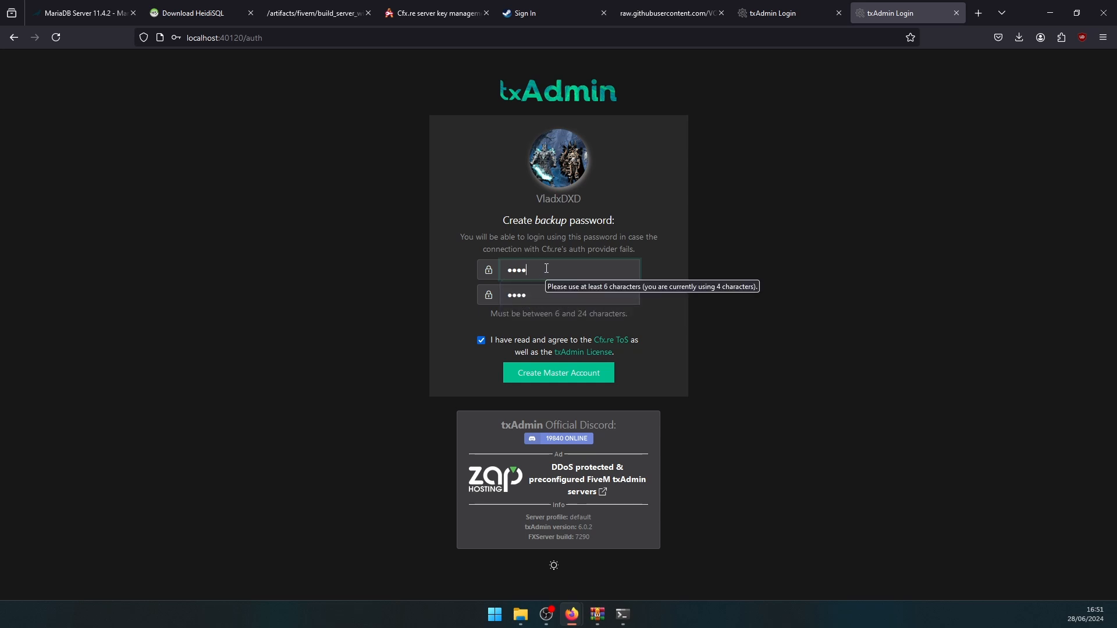
- Lengthen the backup password to six characters, create the master account, and save the password
{"action": "type", "text": "**"}
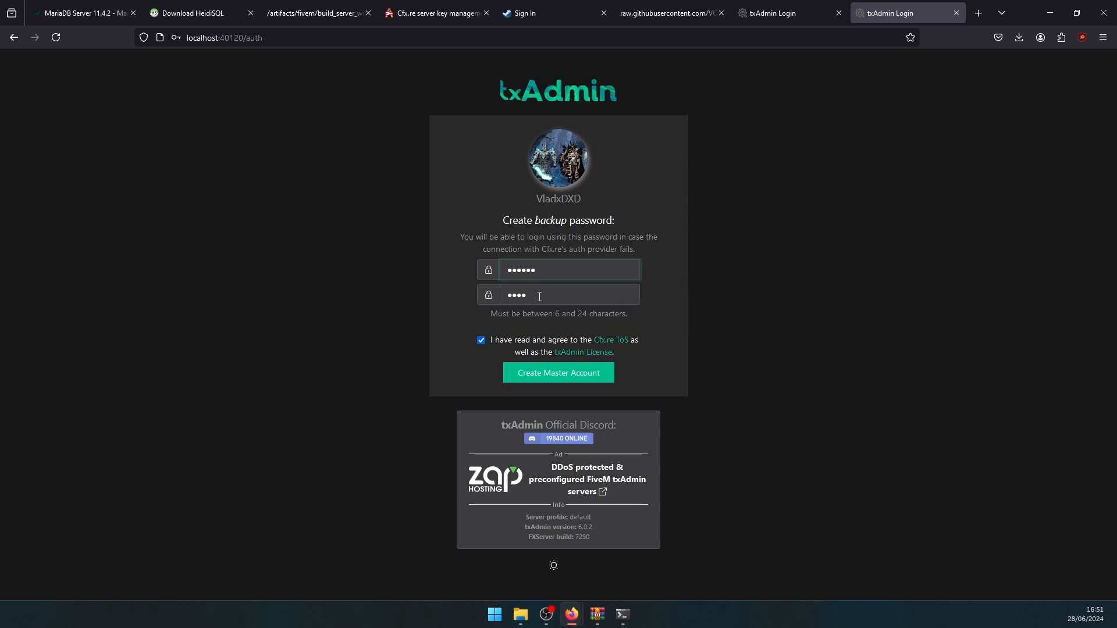
{"action": "key", "text": "Tab"}
{"action": "type", "text": "**"}
{"action": "left_click", "coordinate": [525, 372]}
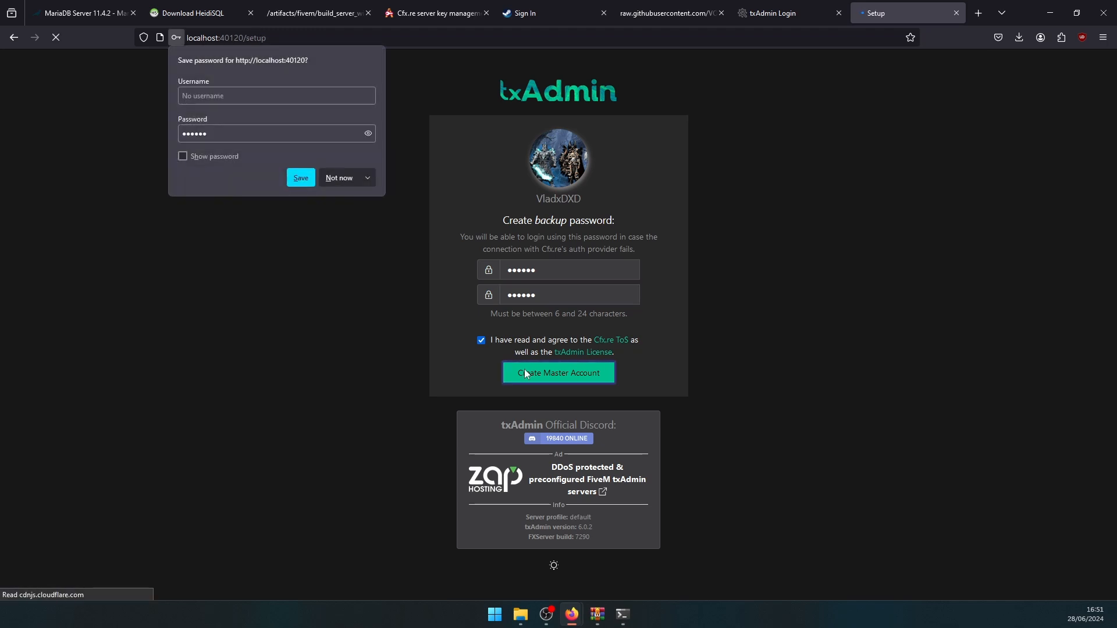
{"action": "left_click", "coordinate": [309, 185]}
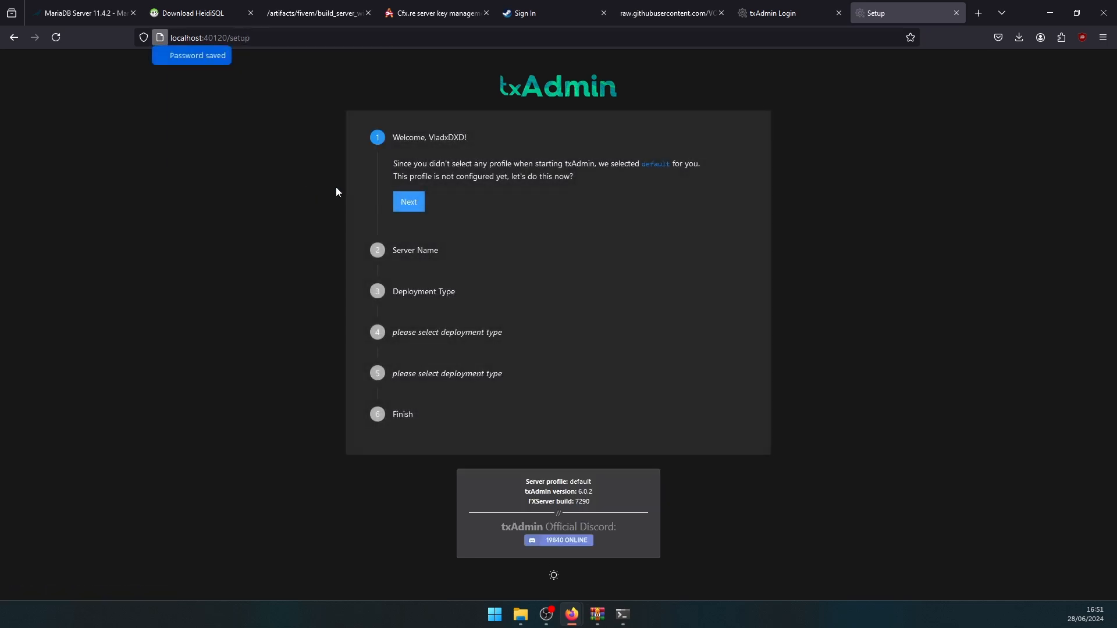
- Name the server 'test' and choose Remote URL Template as the deployment type
{"action": "left_click", "coordinate": [410, 202]}
{"action": "triple_click", "coordinate": [449, 220]}
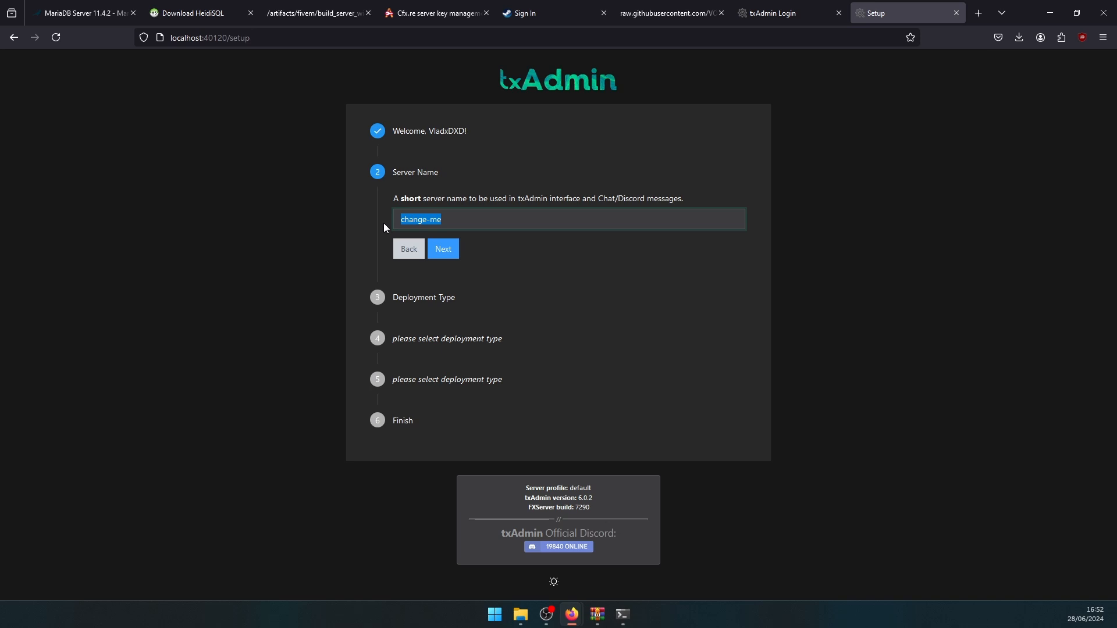
{"action": "type", "text": "test"}
{"action": "left_click", "coordinate": [430, 250]}
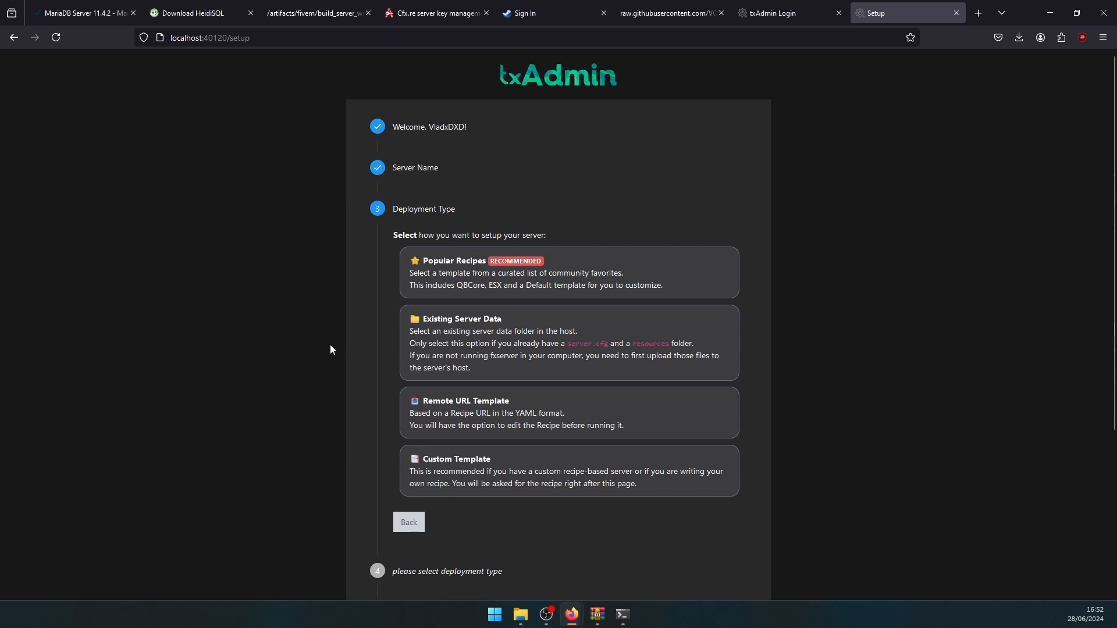
{"action": "left_click", "coordinate": [412, 423]}
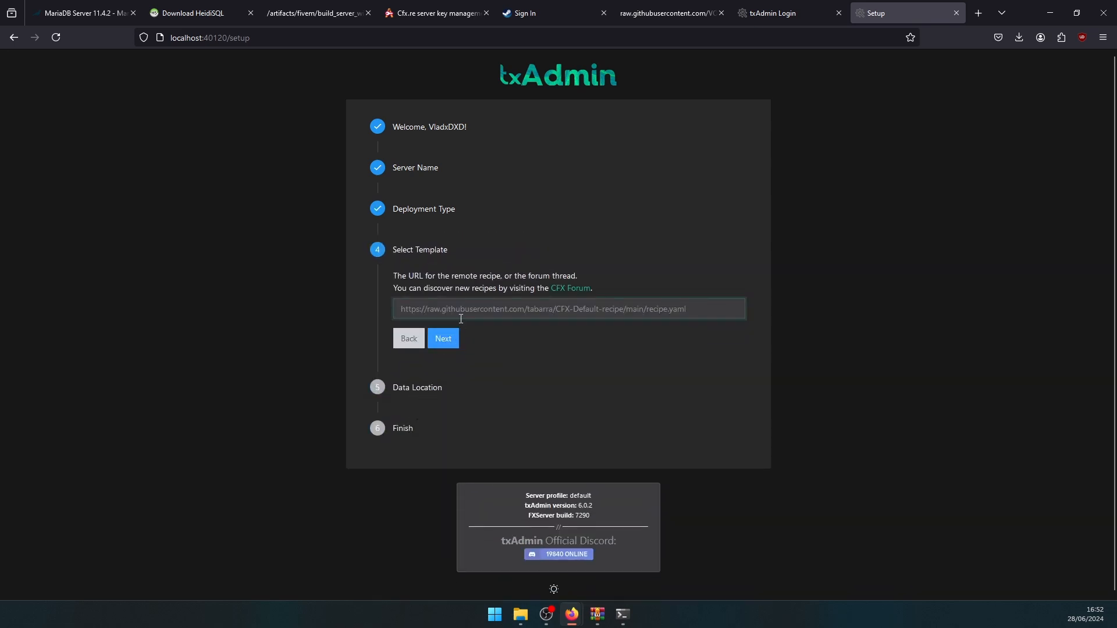
- Copy the VORP recipe URL from its page
{"action": "left_click", "coordinate": [640, 15]}
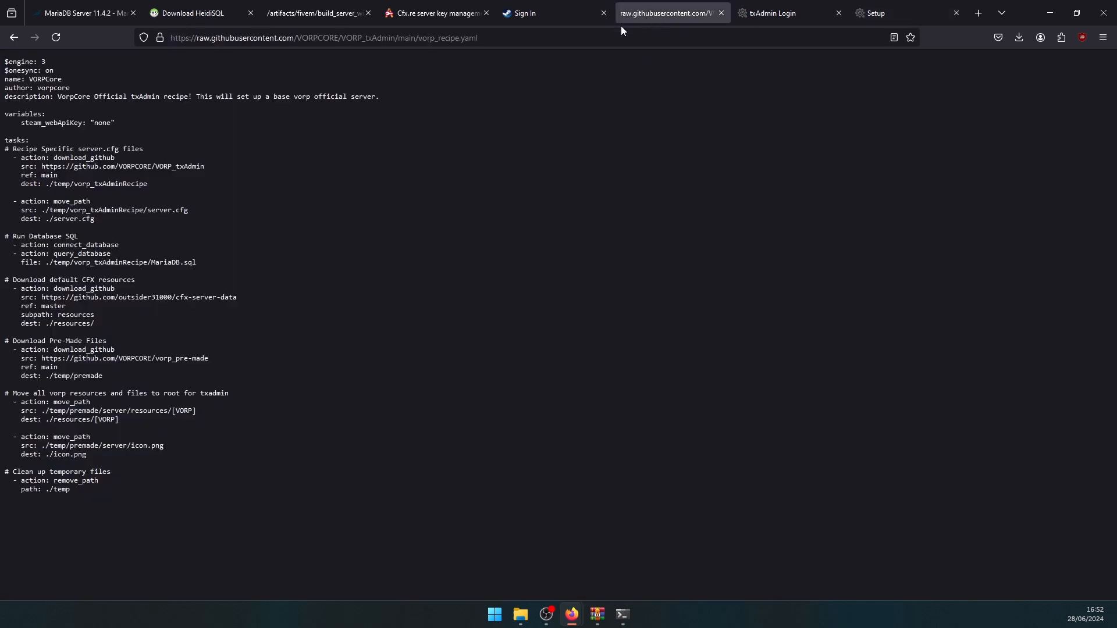
{"action": "left_click", "coordinate": [565, 38]}
{"action": "right_click", "coordinate": [564, 37]}
{"action": "left_click", "coordinate": [588, 102]}
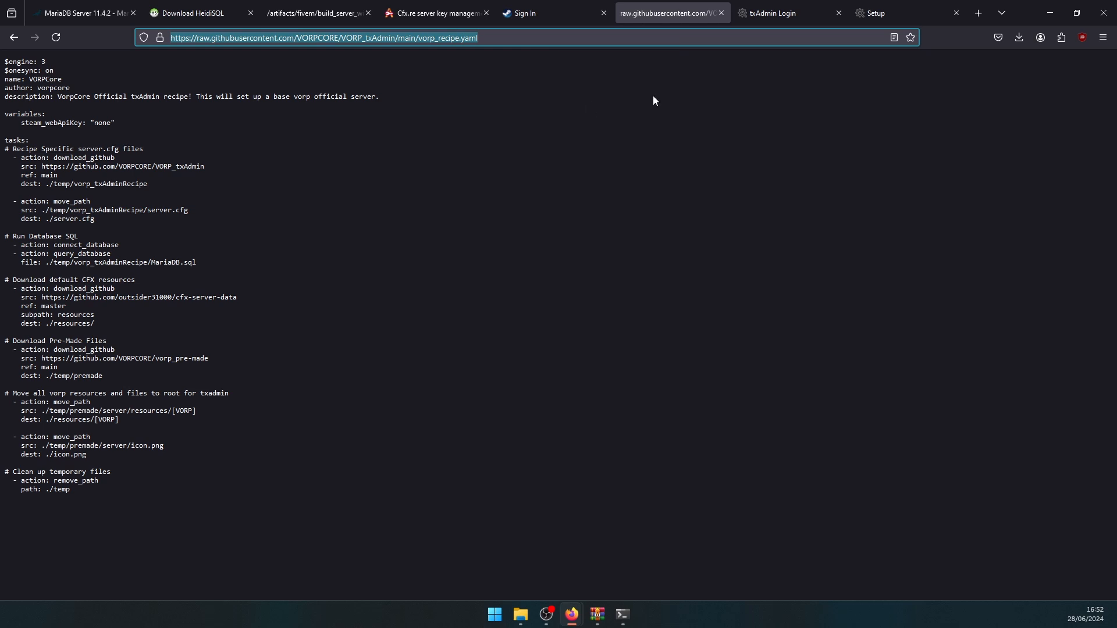
- Use the VORP recipe URL as the template, accept the suggested data folder, and open the Recipe Deployer
{"action": "left_click", "coordinate": [884, 13]}
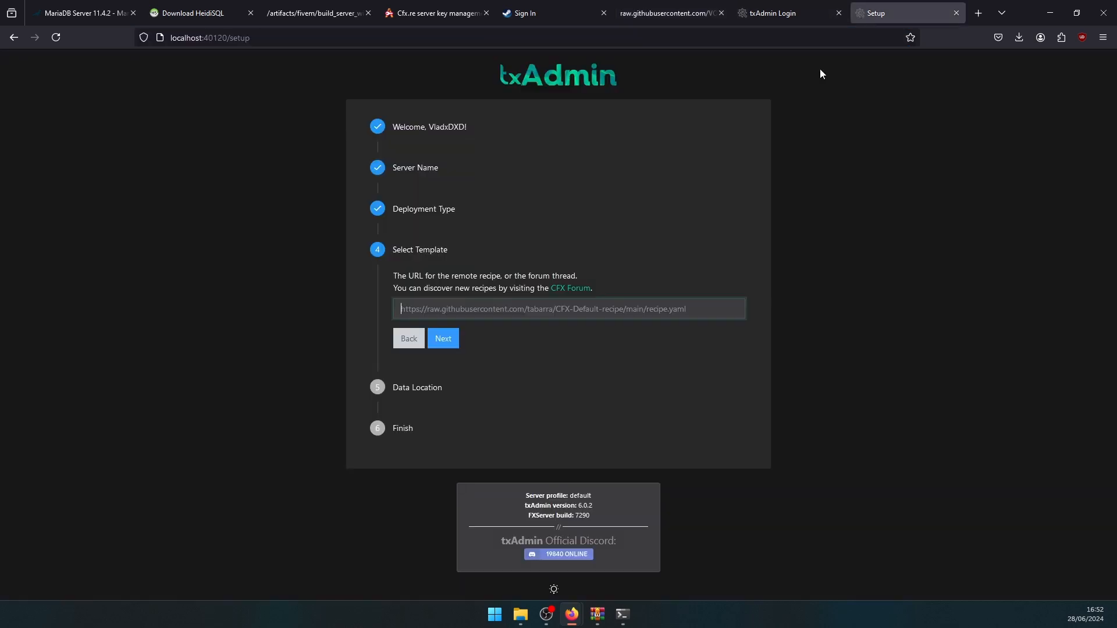
{"action": "right_click", "coordinate": [476, 307]}
{"action": "left_click", "coordinate": [498, 393]}
{"action": "left_click", "coordinate": [442, 341]}
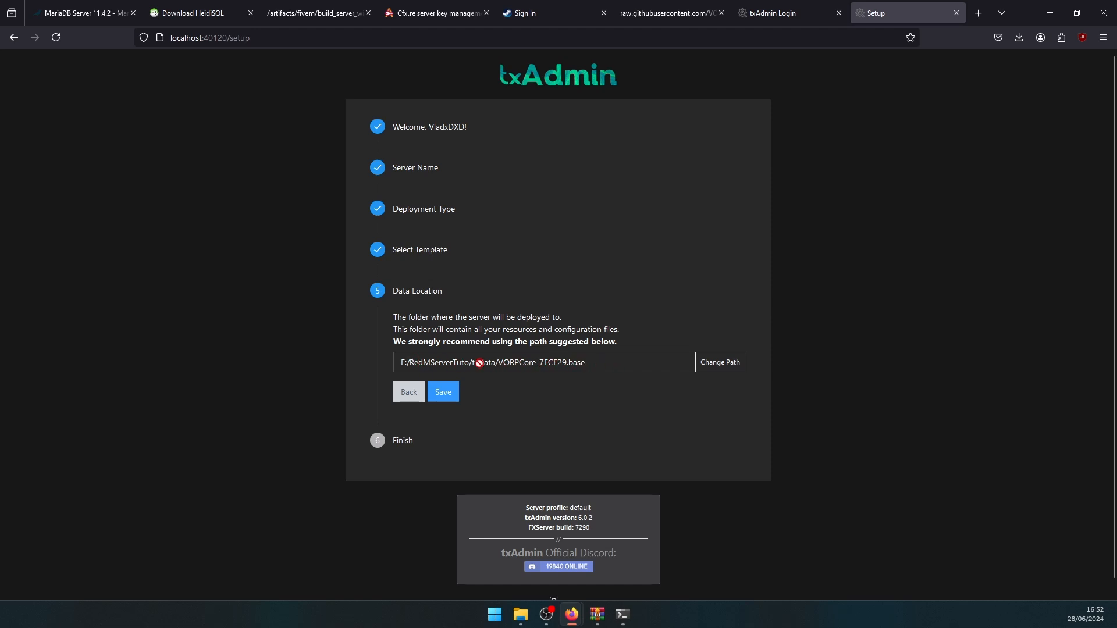
{"action": "left_click", "coordinate": [436, 394]}
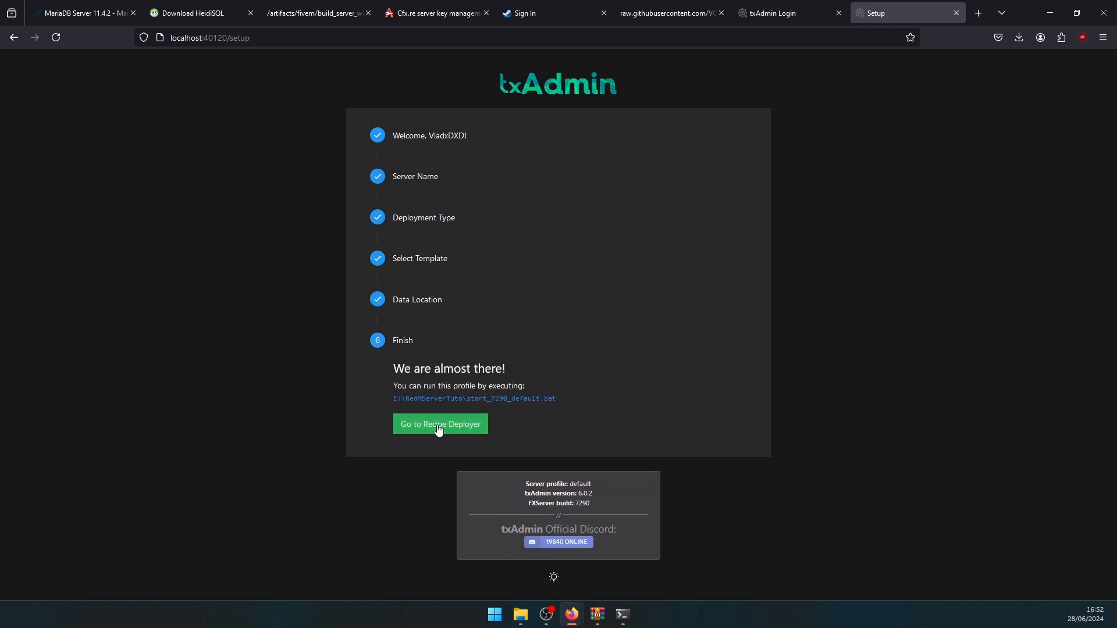
{"action": "left_click", "coordinate": [432, 426]}
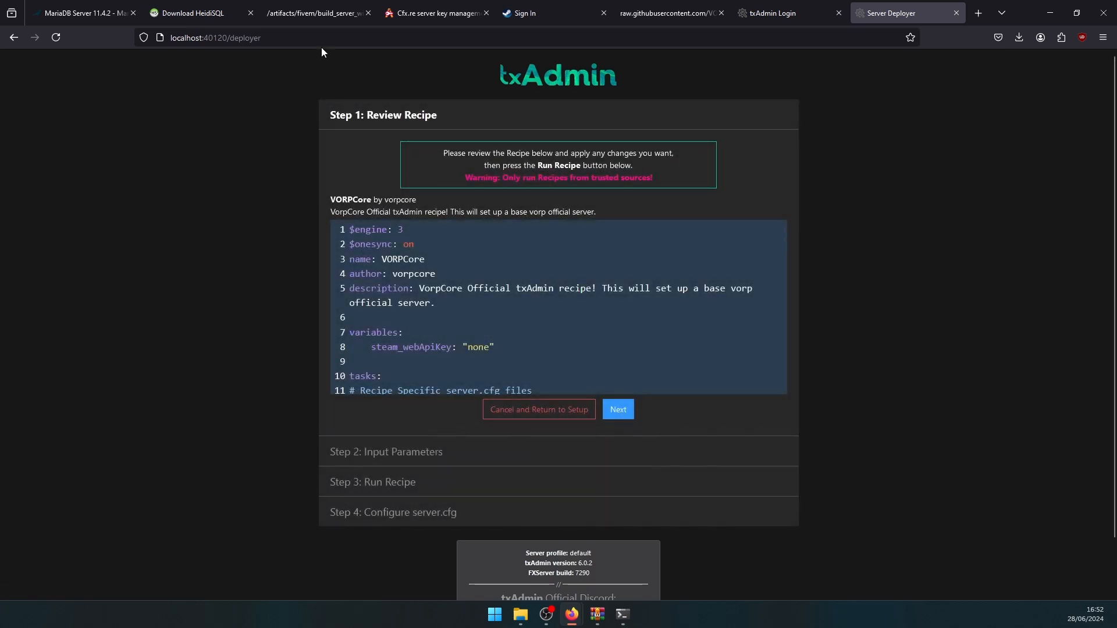
{"action": "left_click", "coordinate": [435, 13]}
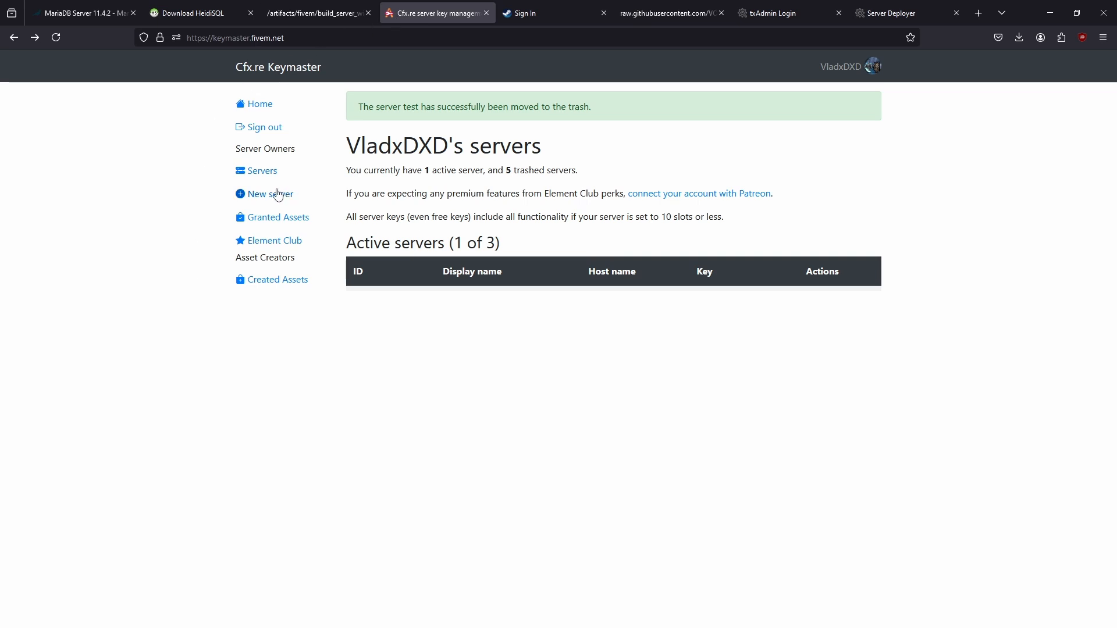
- Register a new Other/Home hosted server named testredm at 127.0.0.1 and generate its key
{"action": "left_click", "coordinate": [376, 157]}
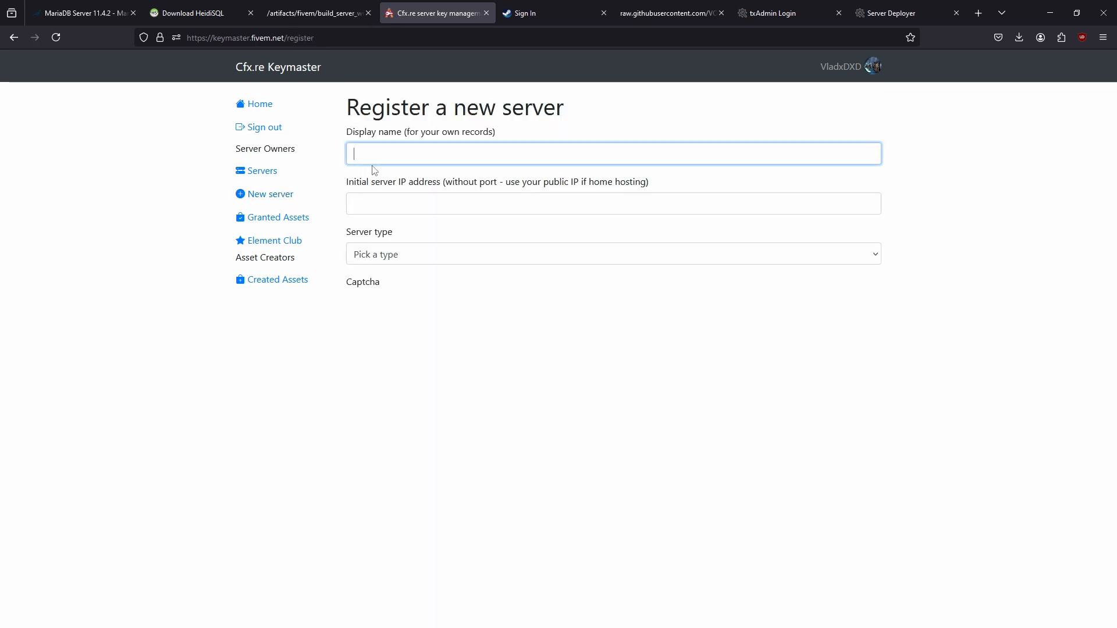
{"action": "type", "text": "testredm"}
{"action": "key", "text": "Tab"}
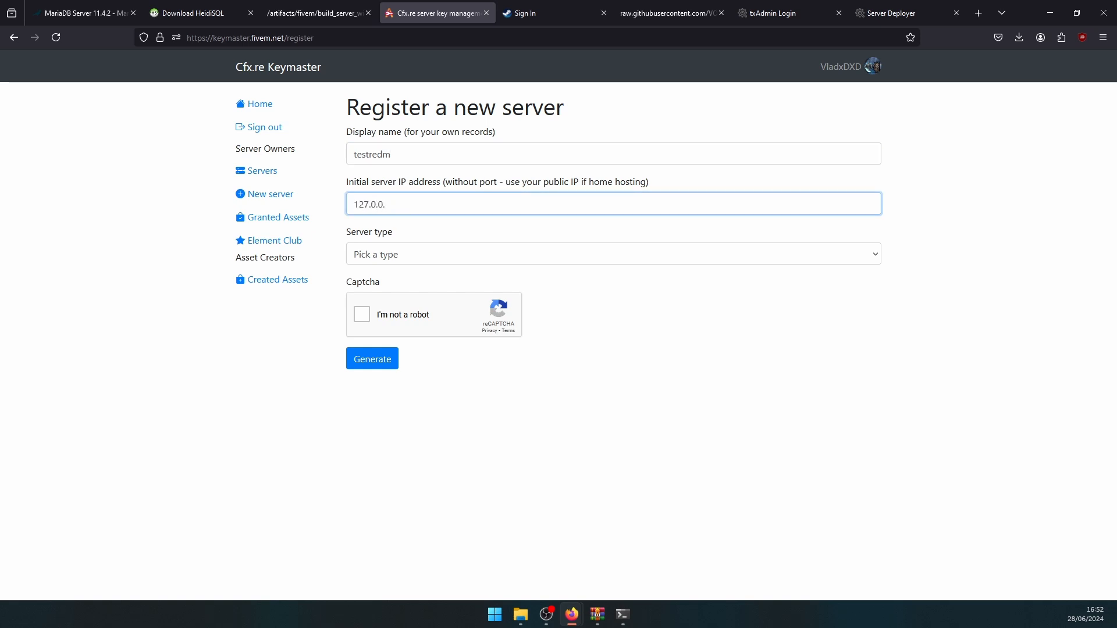
{"action": "left_click", "coordinate": [417, 257]}
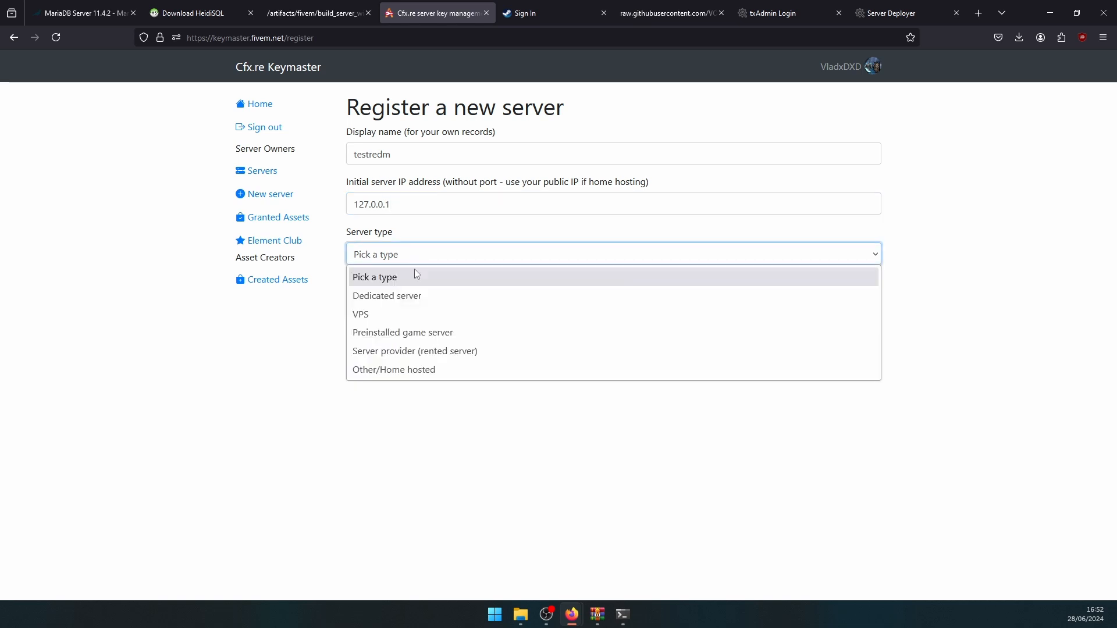
{"action": "left_click", "coordinate": [396, 373]}
{"action": "left_click", "coordinate": [384, 305]}
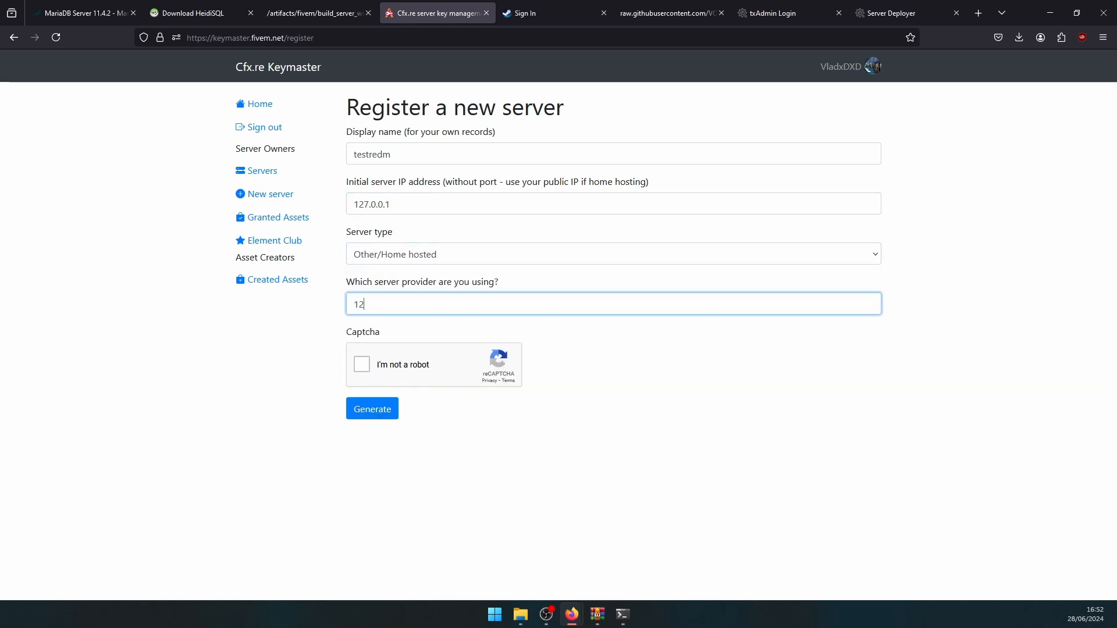
{"action": "left_click", "coordinate": [361, 364]}
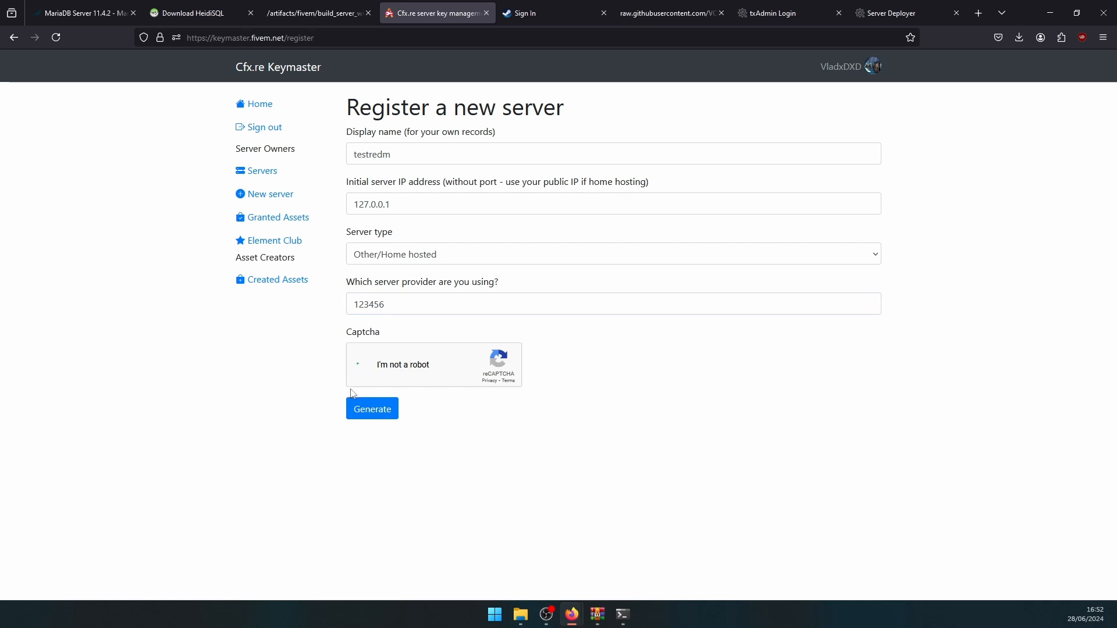
{"action": "left_click", "coordinate": [364, 413]}
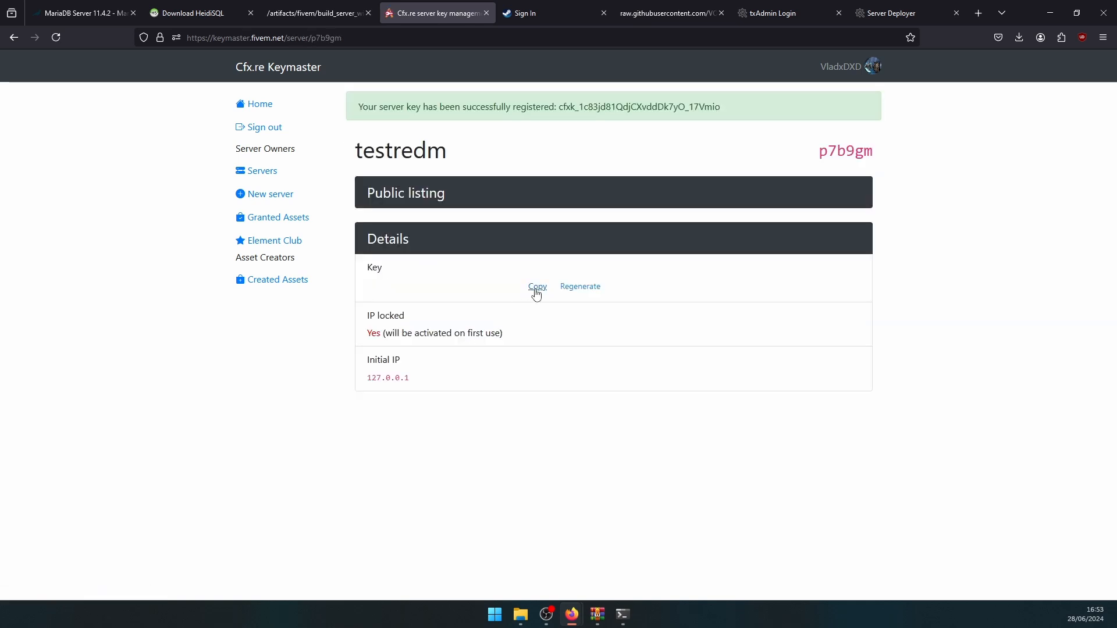
- Copy the new license key and return to the txAdmin recipe review
{"action": "left_click", "coordinate": [537, 288]}
{"action": "left_click", "coordinate": [885, 13]}
{"action": "scroll", "coordinate": [472, 307], "scroll_direction": "down", "scroll_amount": 4}
{"action": "scroll", "coordinate": [472, 308], "scroll_direction": "up", "scroll_amount": 4}
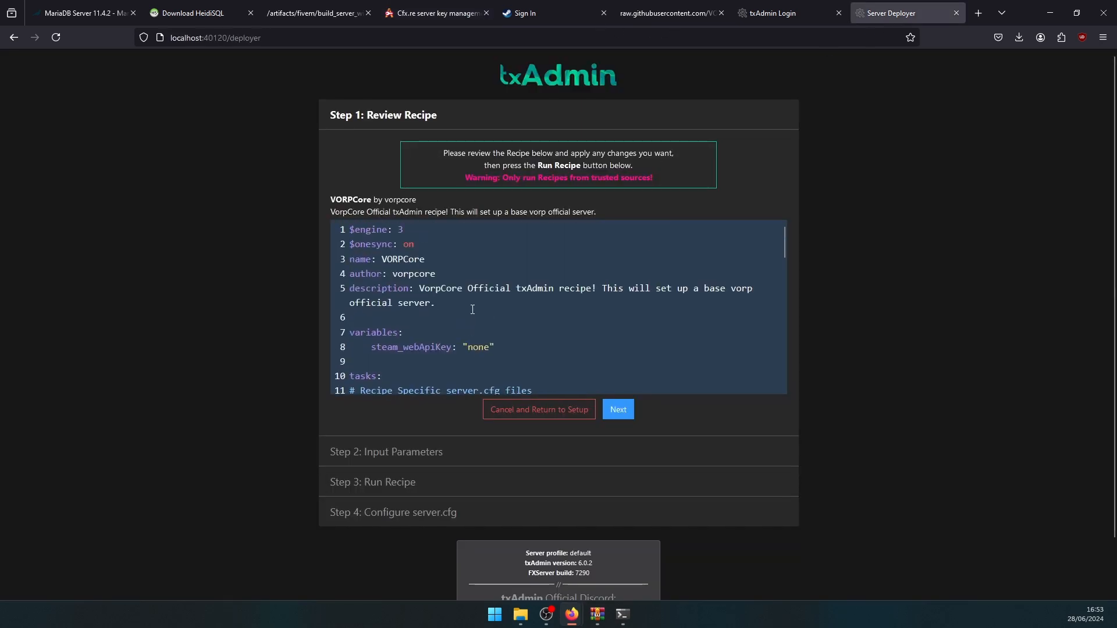
- Paste the license key, enter the database password, and select the steam_webApiKey value
{"action": "left_click", "coordinate": [619, 411]}
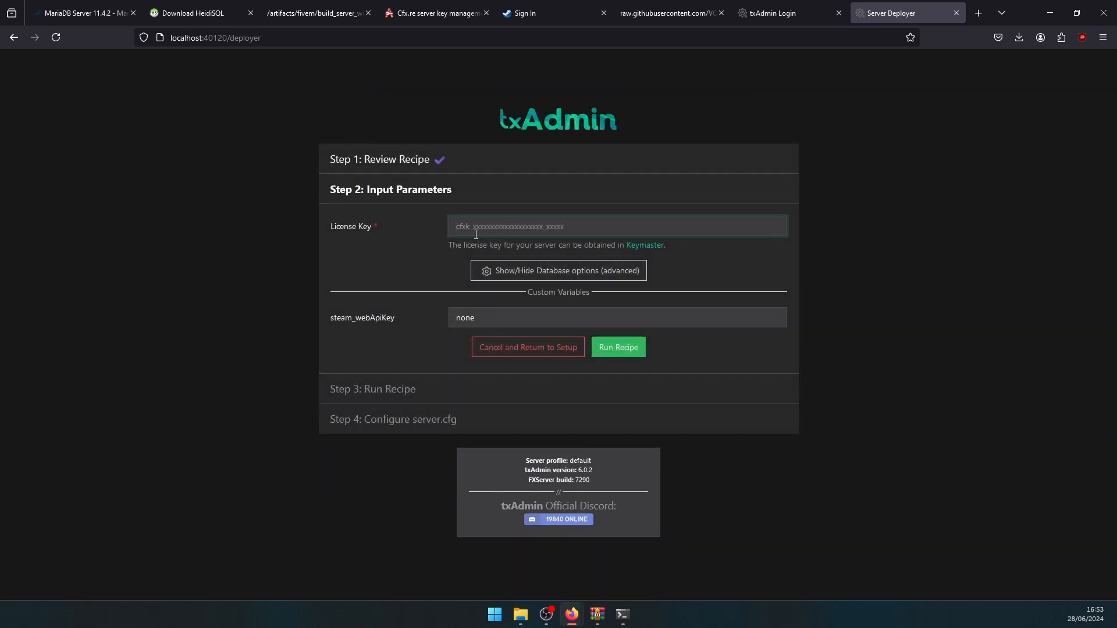
{"action": "key", "text": "ctrl+v"}
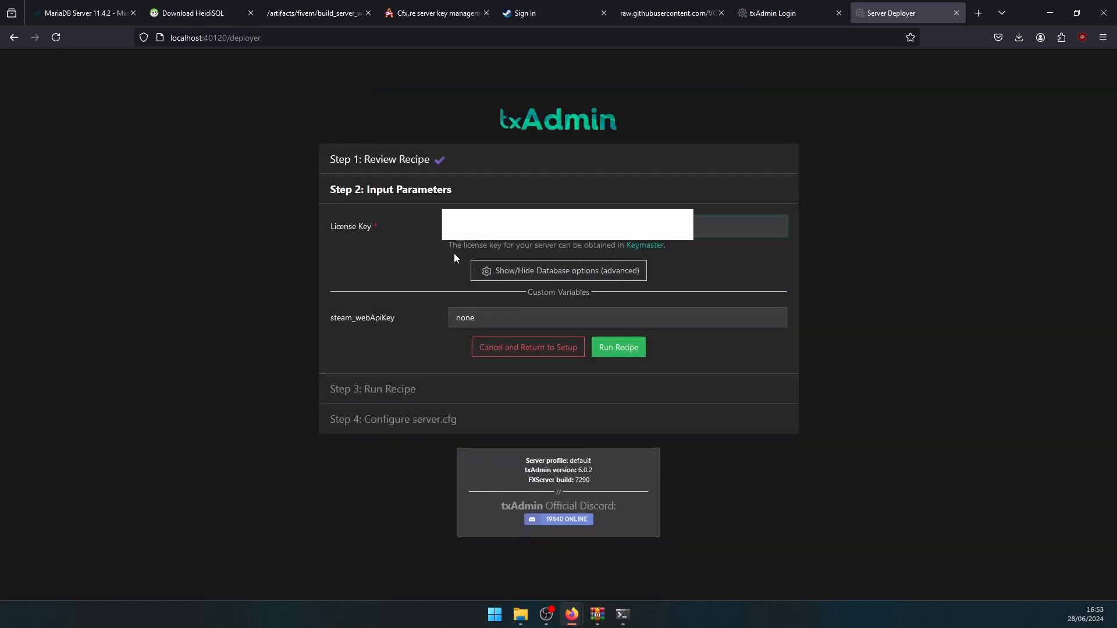
{"action": "left_click", "coordinate": [499, 274]}
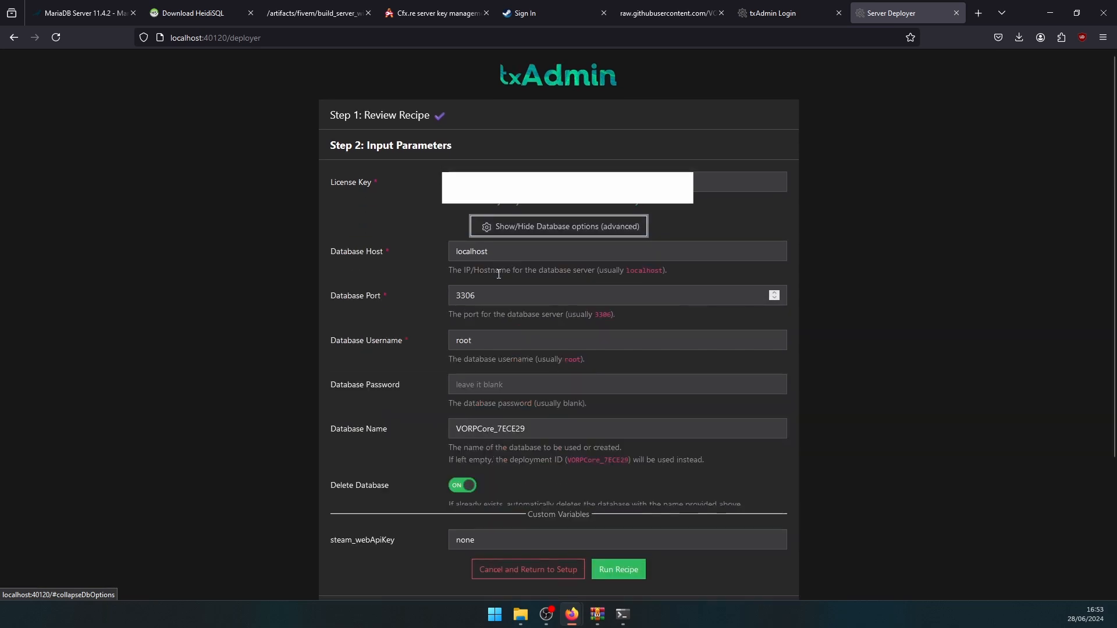
{"action": "left_click", "coordinate": [484, 385]}
{"action": "type", "text": "root"}
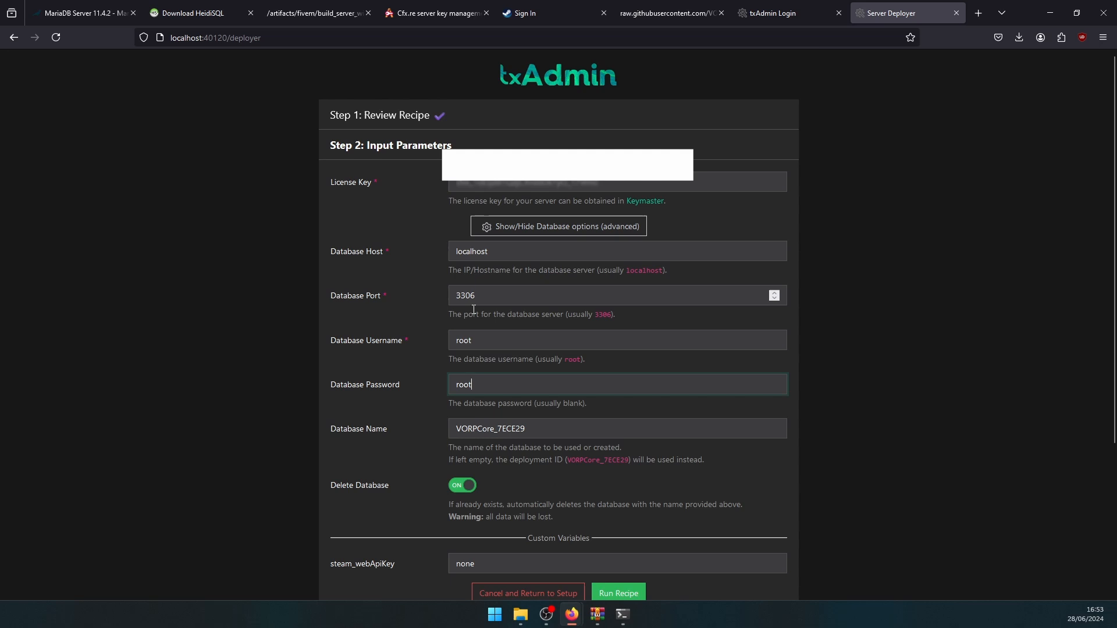
{"action": "scroll", "coordinate": [504, 417], "scroll_direction": "down", "scroll_amount": 3}
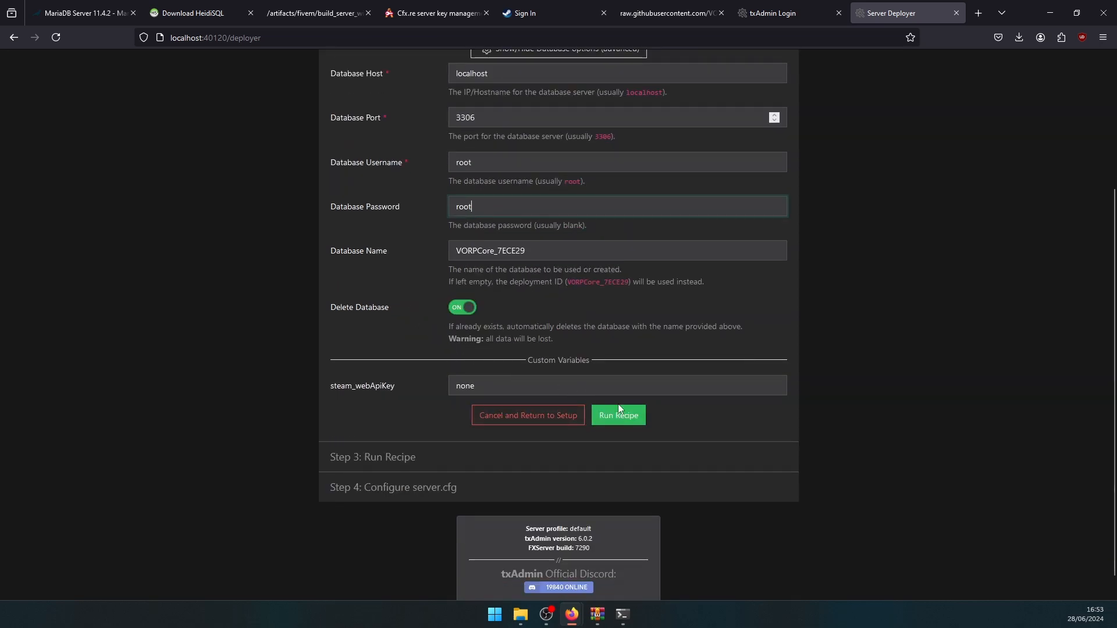
{"action": "left_click", "coordinate": [581, 388]}
{"action": "key", "text": "ctrl+a"}
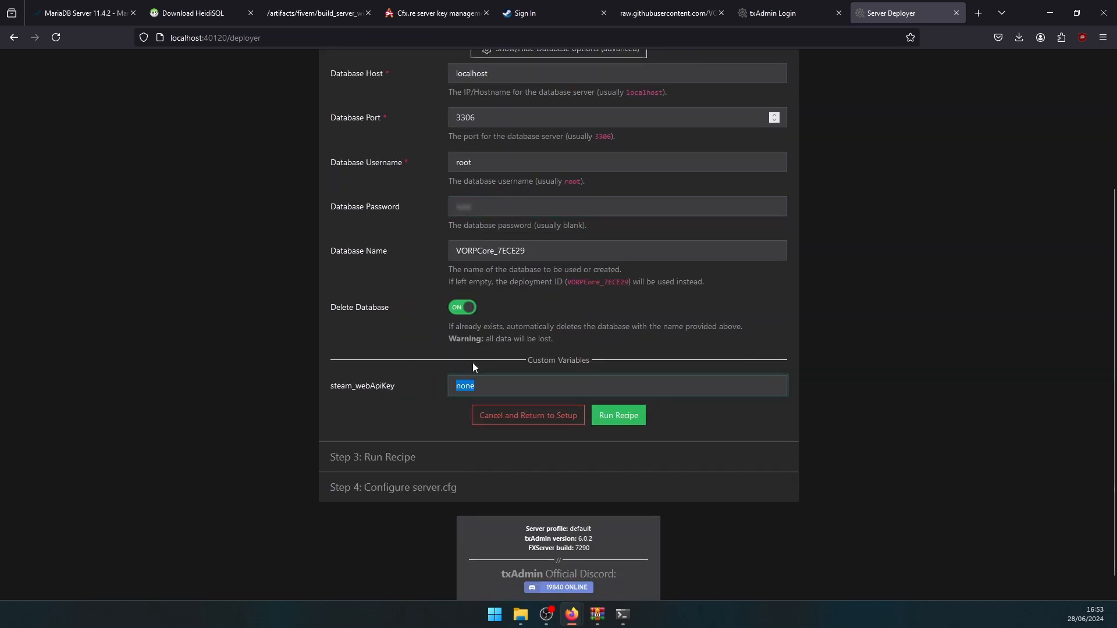
- Glance at the Steam API-key sign-in page, then run the VORP recipe in txAdmin
{"action": "left_click", "coordinate": [552, 12]}
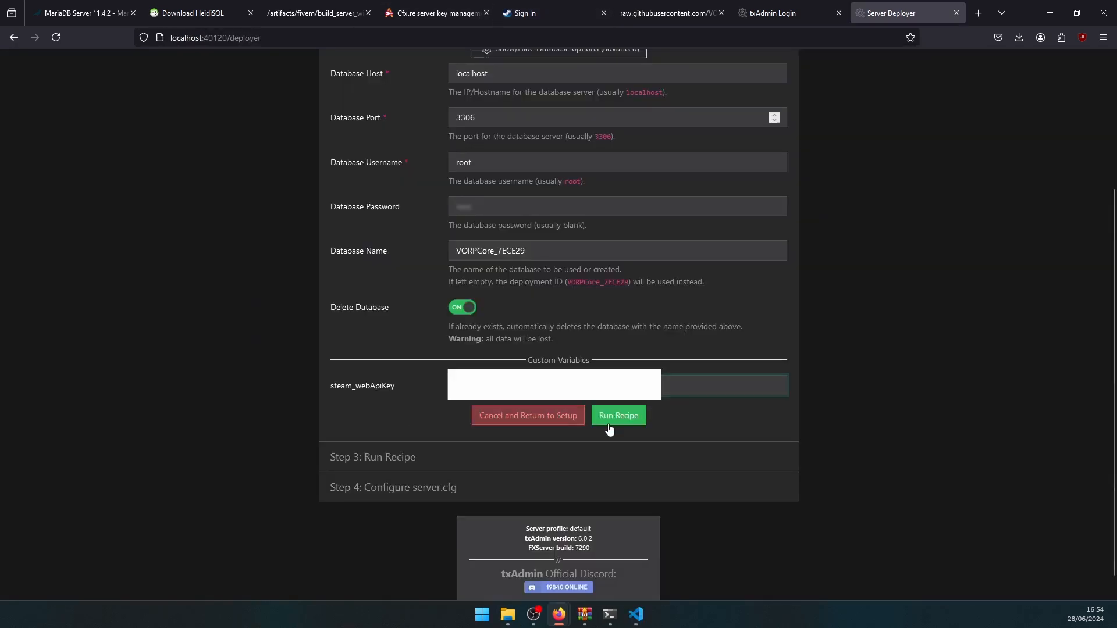
{"action": "left_click", "coordinate": [609, 426]}
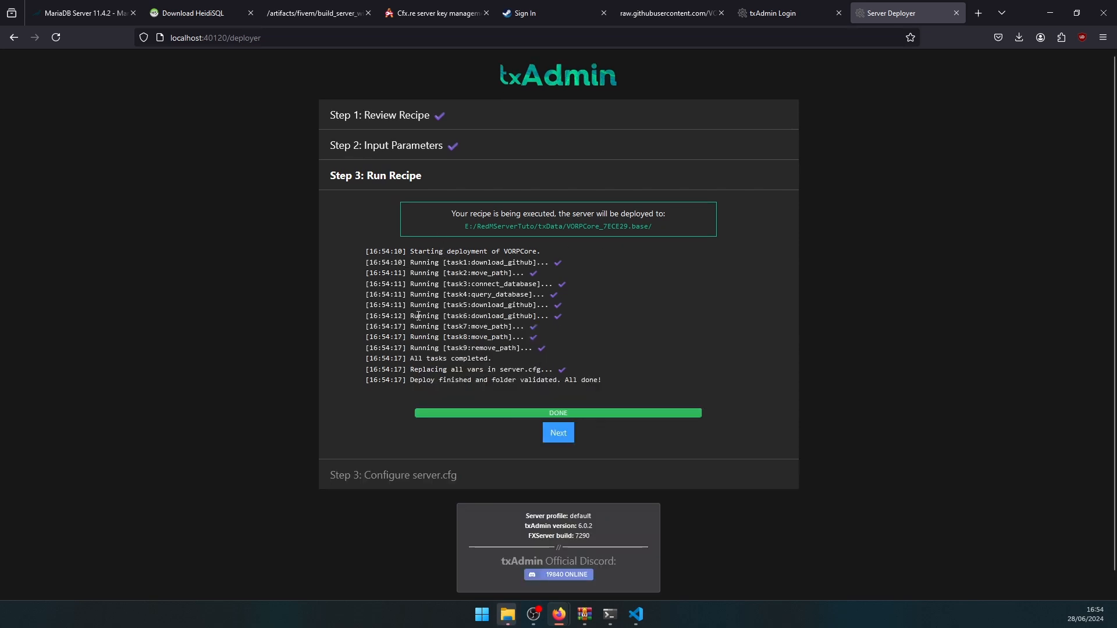
- Proceed to the server.cfg editor and choose Save & Run Server
{"action": "left_click", "coordinate": [556, 435]}
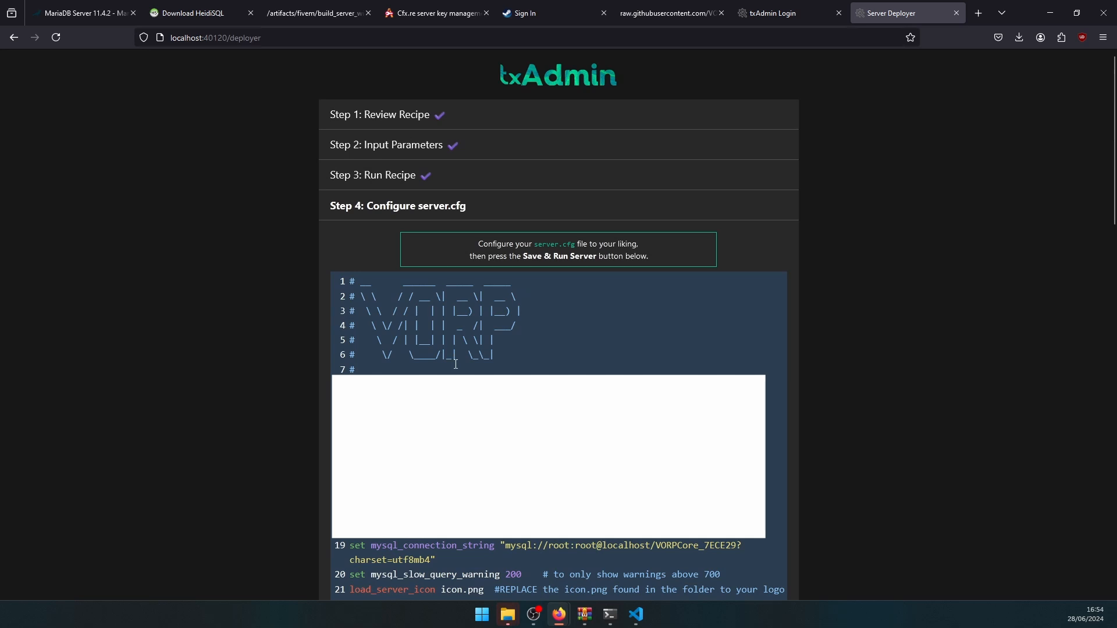
{"action": "scroll", "coordinate": [559, 407], "scroll_direction": "down", "scroll_amount": 15}
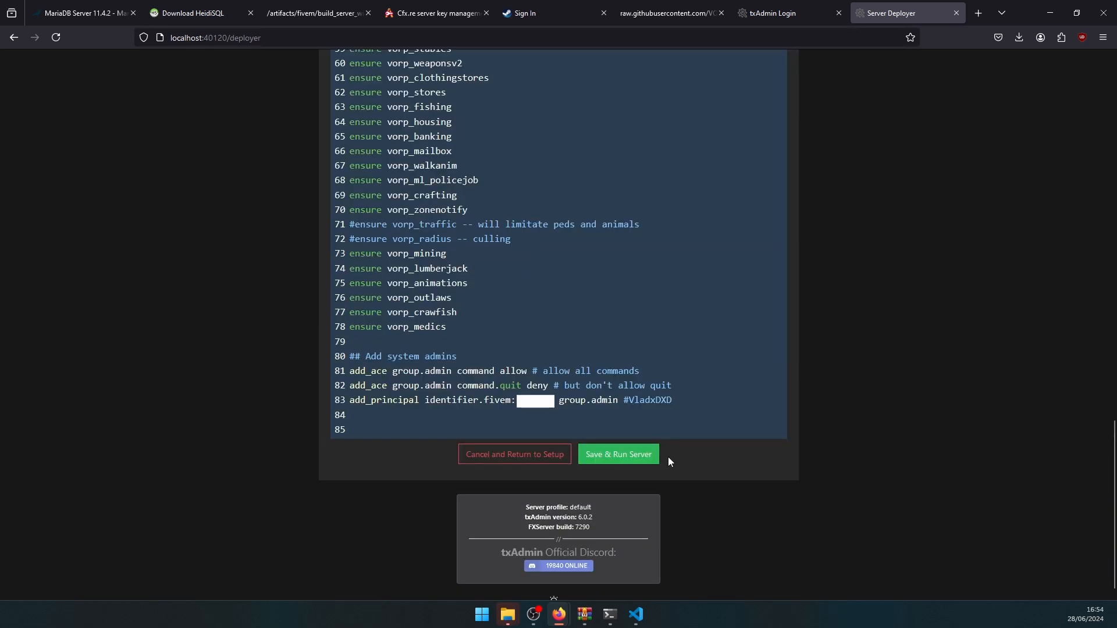
{"action": "left_click", "coordinate": [625, 456]}
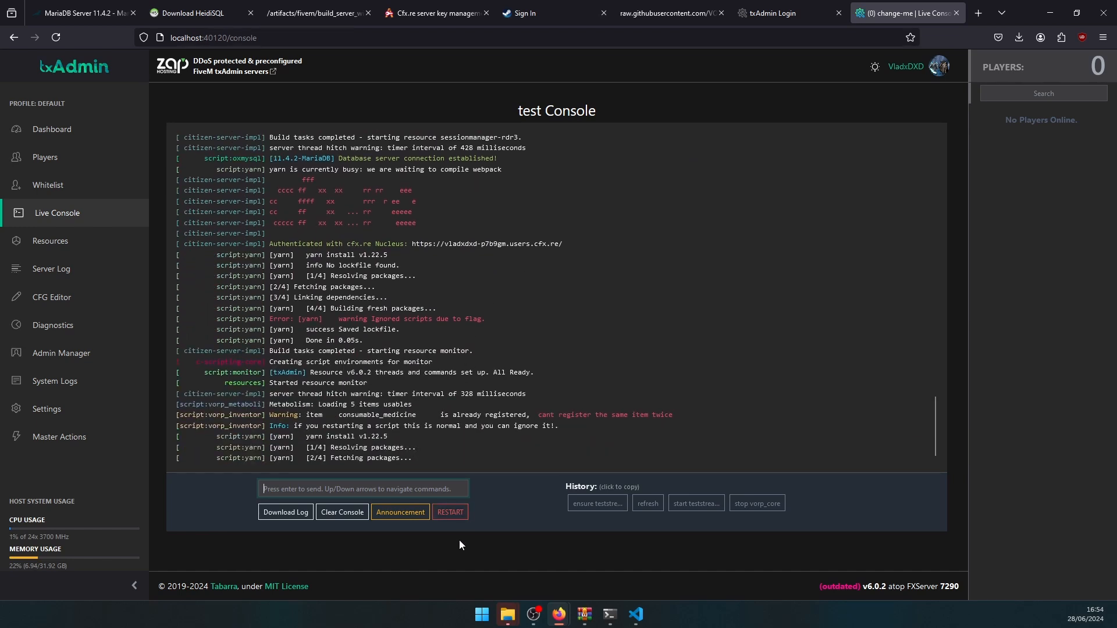
- Close the HeidiSQL update dialog with Ignorer to reveal the txAdmin Live Console
{"action": "left_click", "coordinate": [417, 559]}
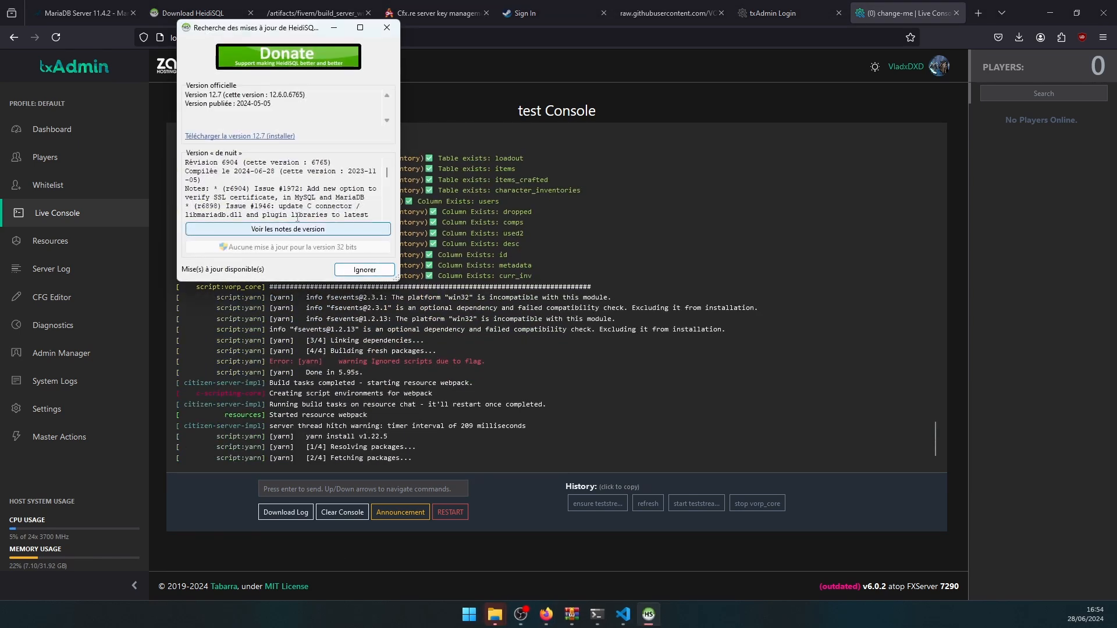
{"action": "left_click", "coordinate": [364, 269]}
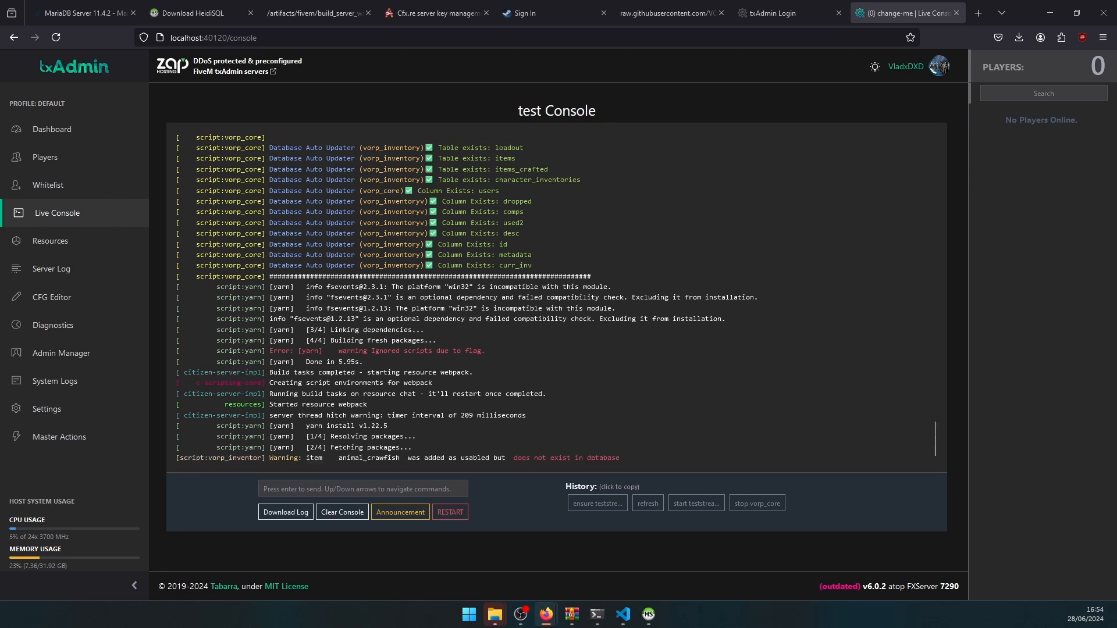
- Connect HeidiSQL to the local MariaDB as root at 127.0.0.1, port 3306
{"action": "left_click_drag", "start_coordinate": [0, 208], "coordinate": [391, 255]}
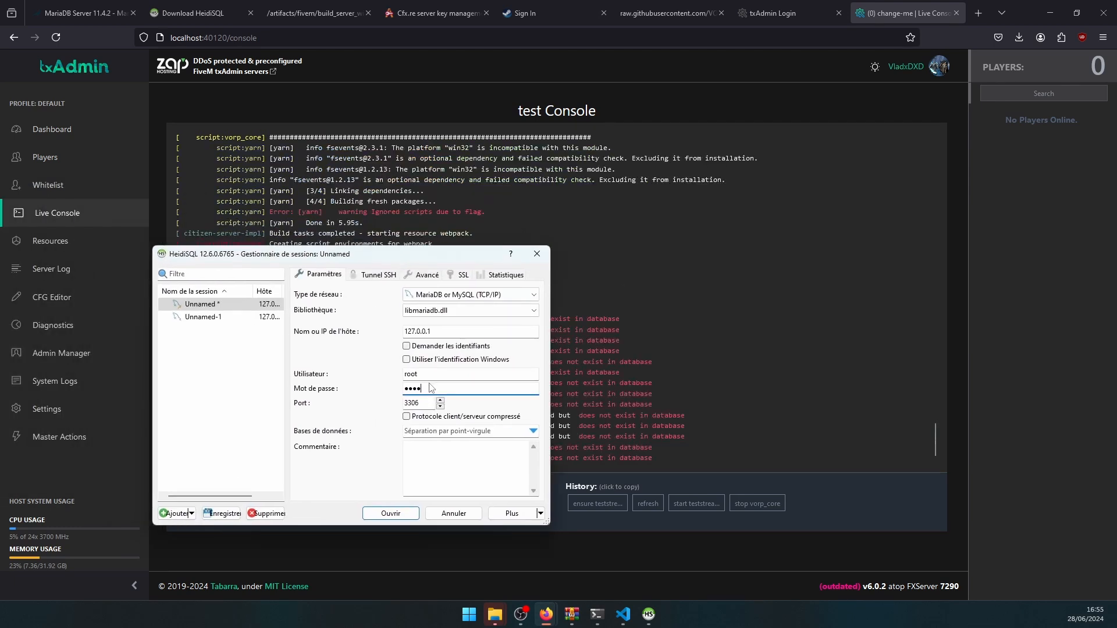
{"action": "key", "text": "shift+Tab"}
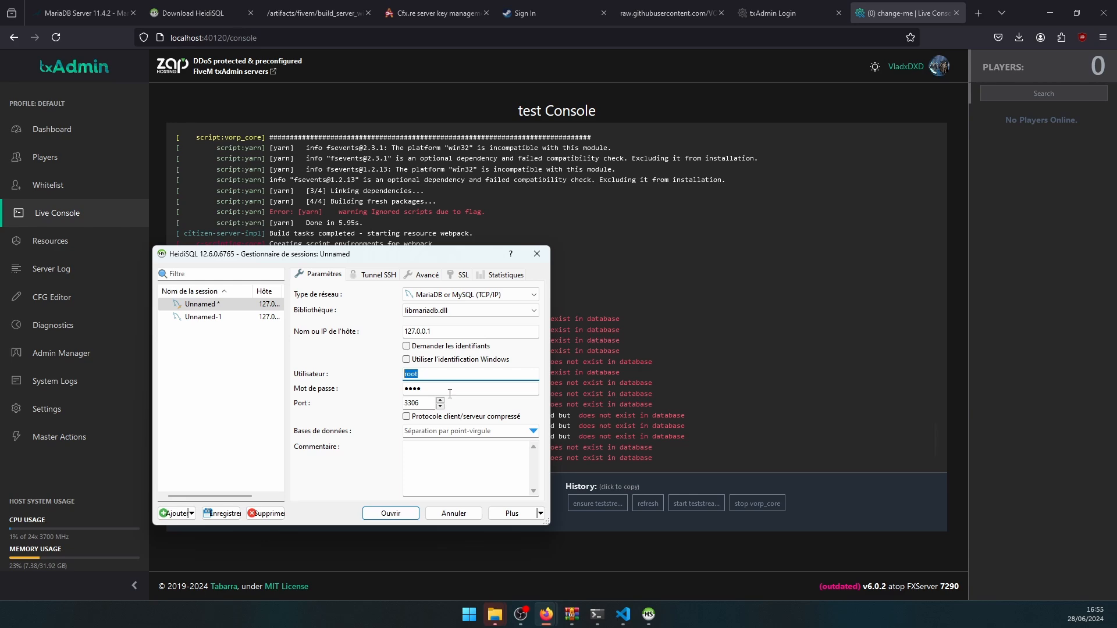
{"action": "key", "text": "Tab"}
{"action": "key", "text": "Tab"}
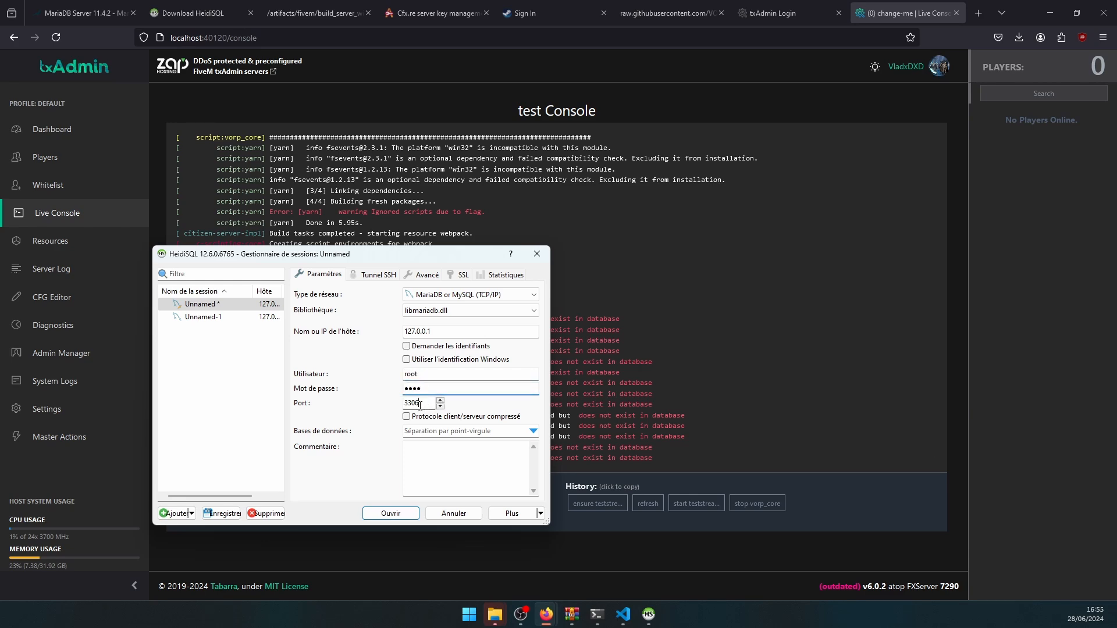
{"action": "left_click_drag", "start_coordinate": [439, 334], "coordinate": [391, 334]}
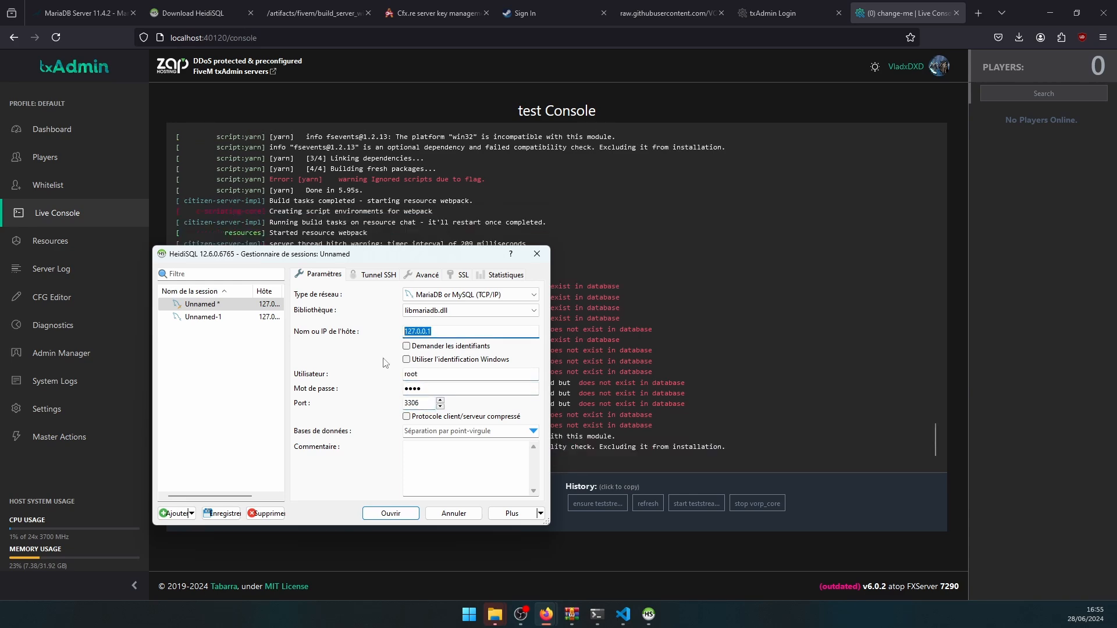
{"action": "left_click", "coordinate": [386, 512]}
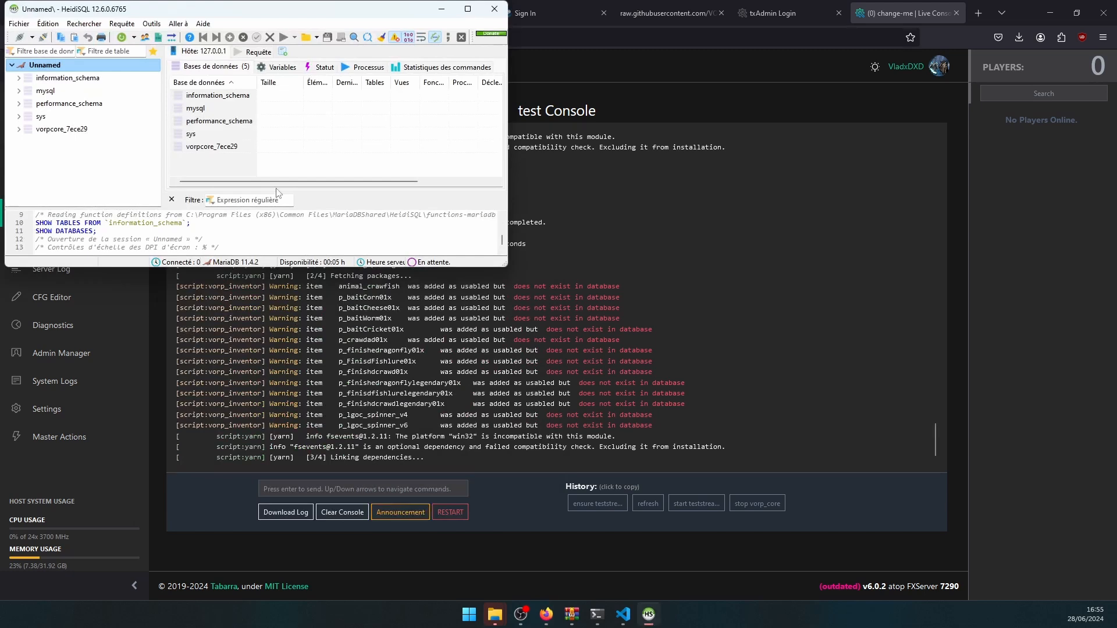
- View the empty users table data in vorpcore_7ece29, then minimize HeidiSQL
{"action": "left_click_drag", "start_coordinate": [220, 10], "coordinate": [338, 197]}
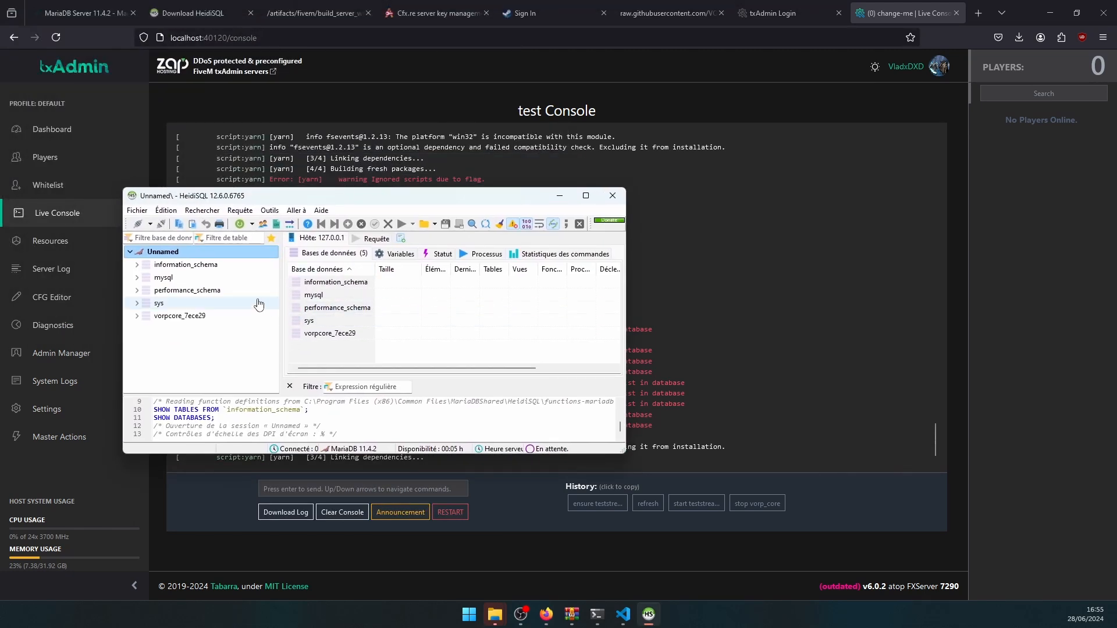
{"action": "left_click", "coordinate": [181, 316]}
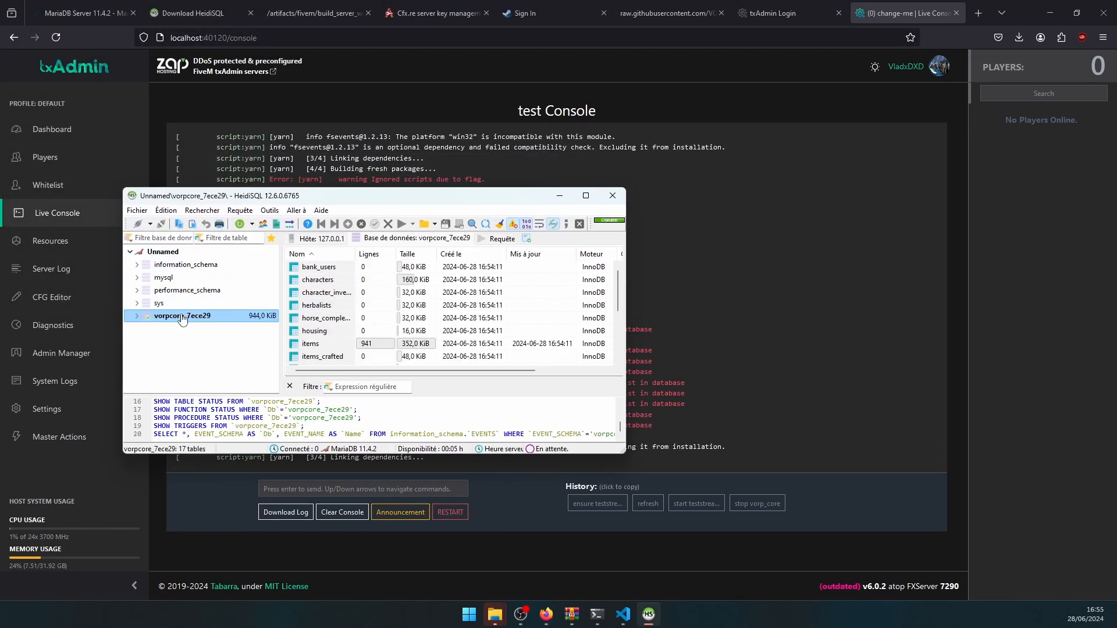
{"action": "double_click", "coordinate": [314, 197]}
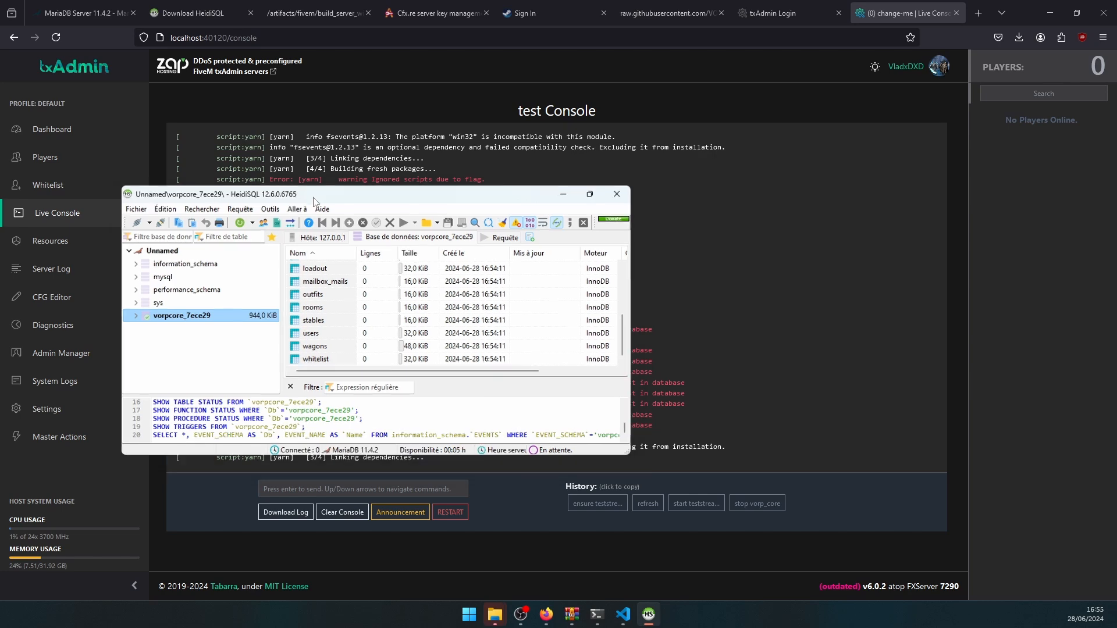
{"action": "double_click", "coordinate": [190, 254]}
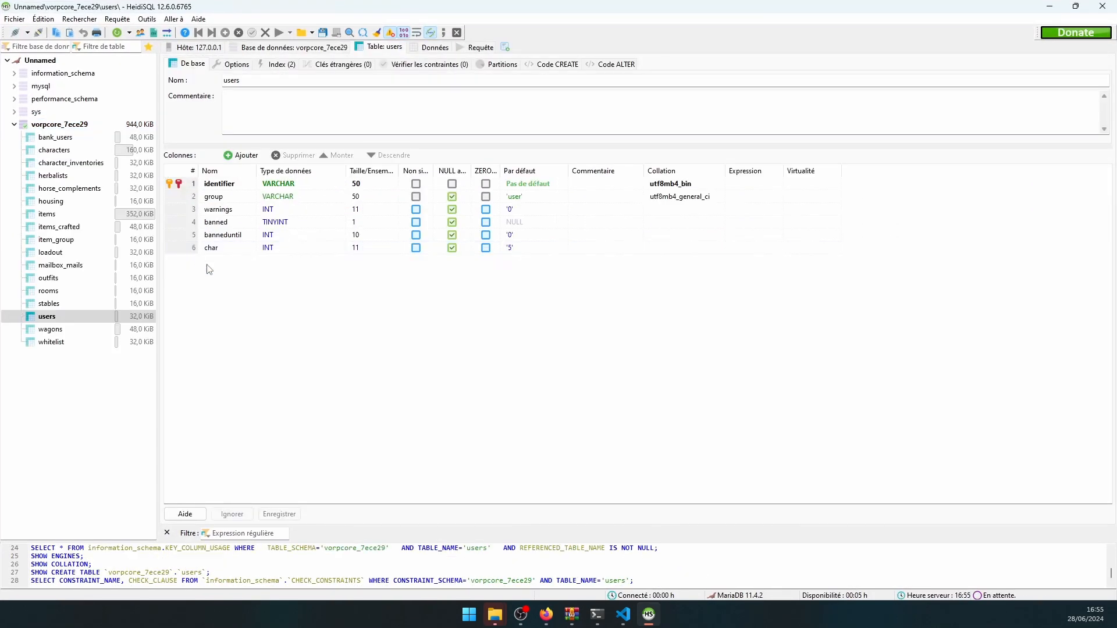
{"action": "left_click", "coordinate": [431, 48]}
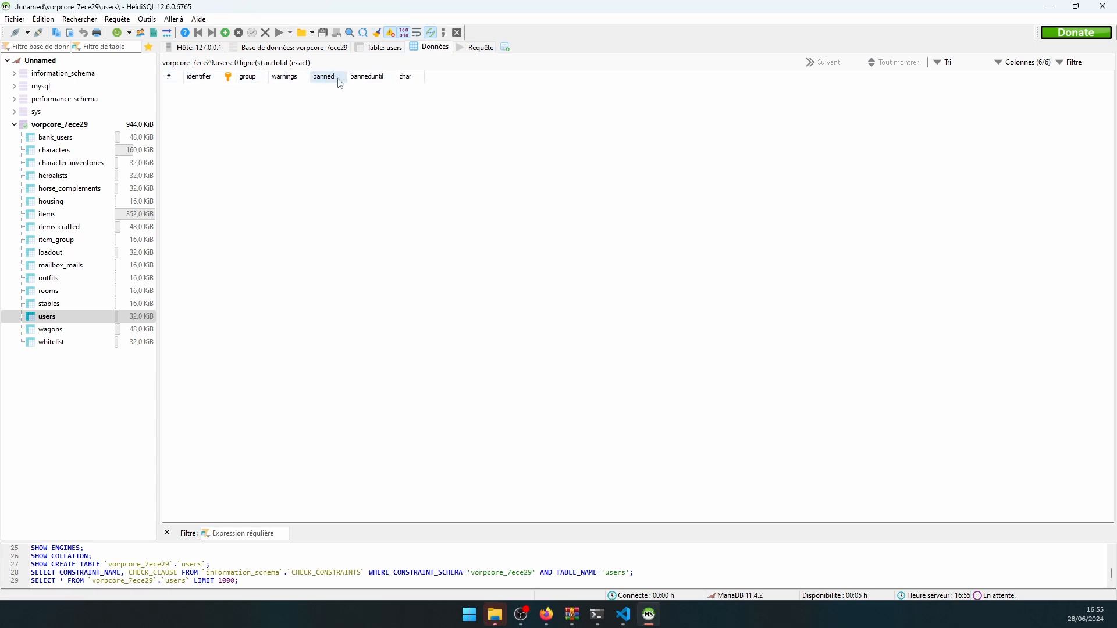
{"action": "left_click", "coordinate": [1050, 7]}
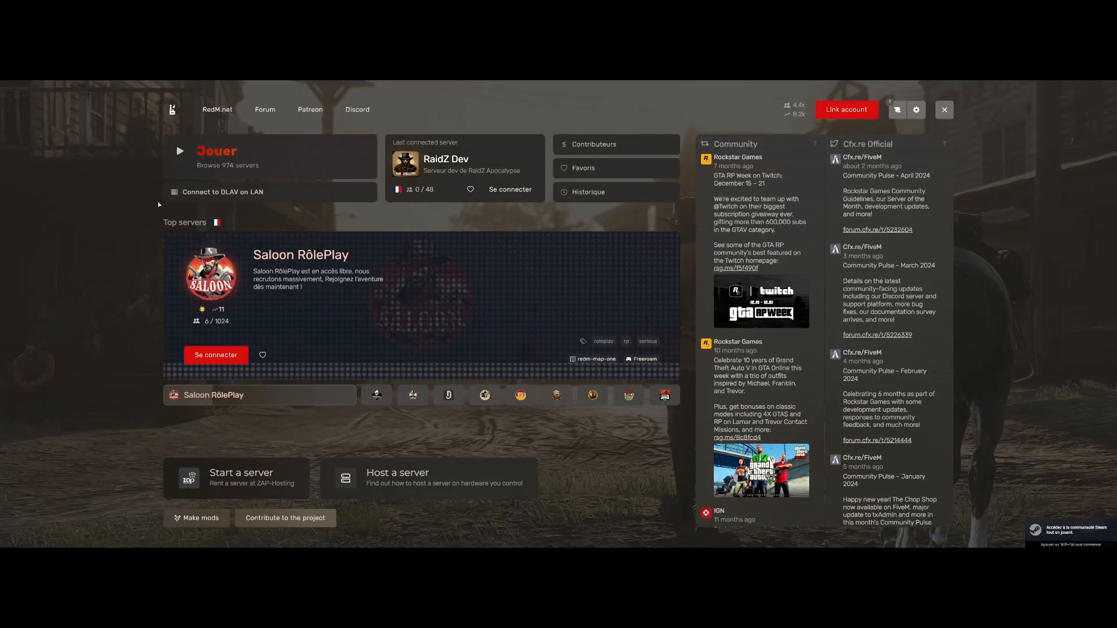
- Connect to the local LAN test server from the RedM launcher
{"action": "left_click", "coordinate": [222, 198]}
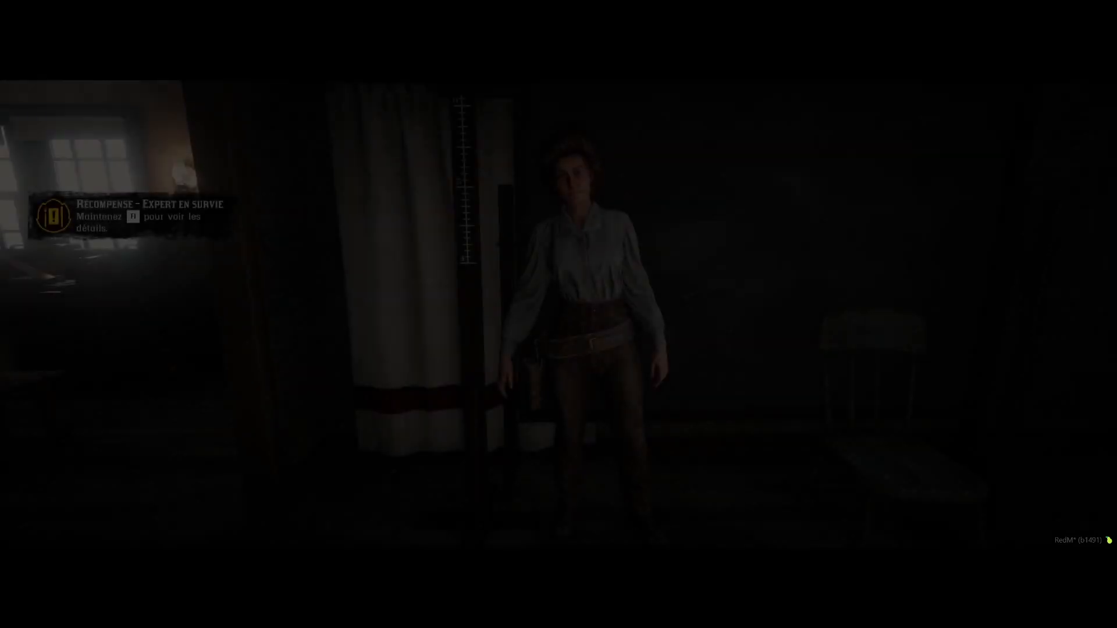
- Set the character's age to 13 and enter a numeric character description
{"action": "type", "text": "13"}
{"action": "key", "text": "Return"}
{"action": "key", "text": "Down"}
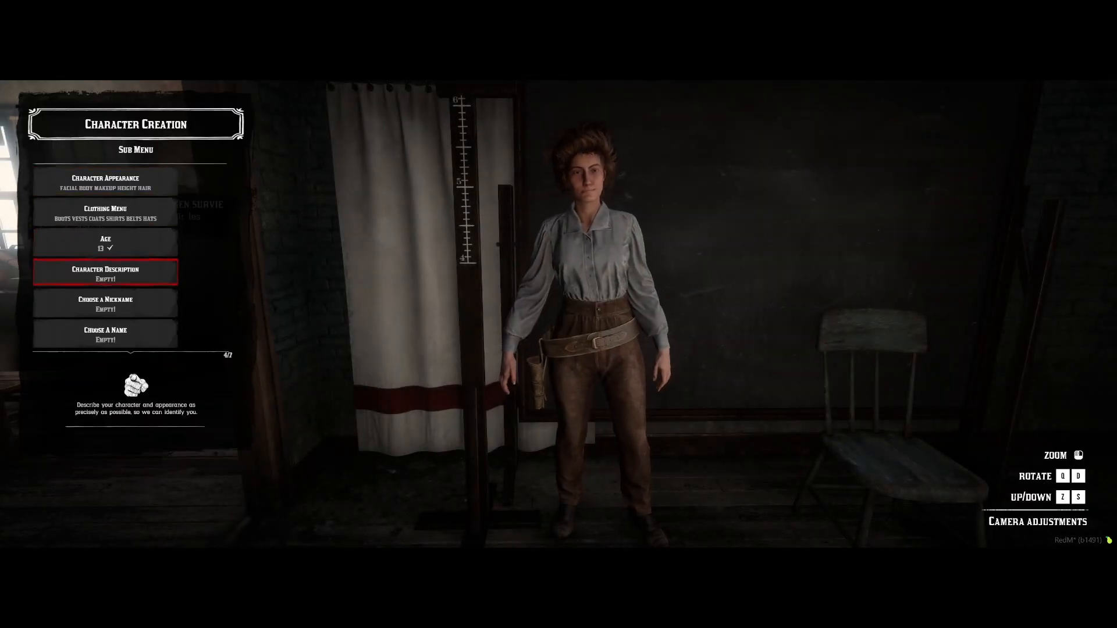
{"action": "key", "text": "Return"}
{"action": "type", "text": "11312324443334343434343434343434"}
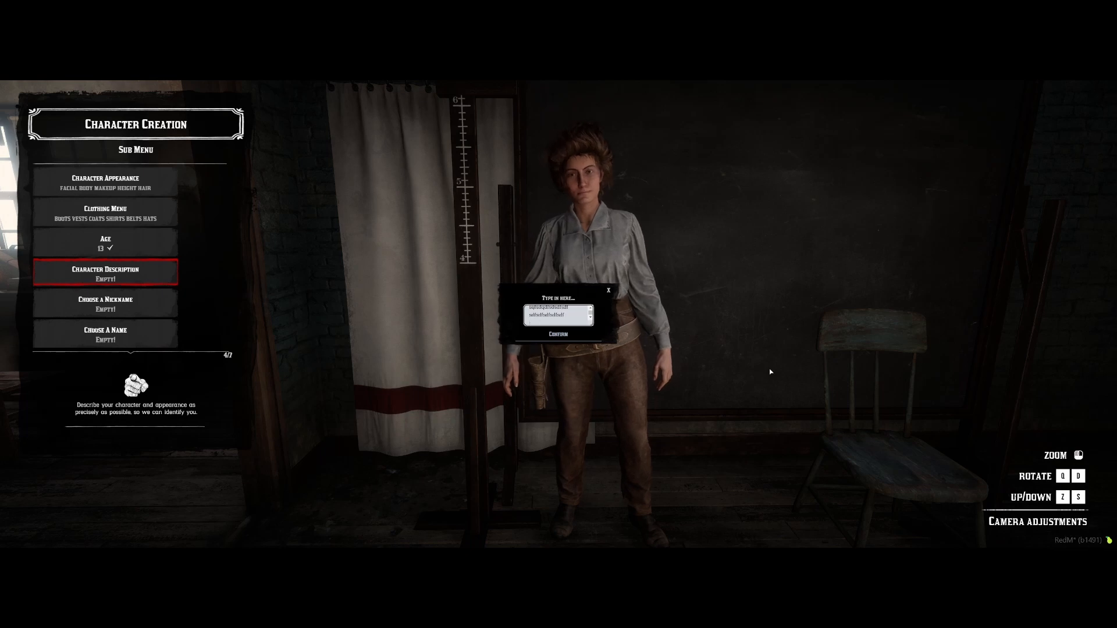
{"action": "left_click", "coordinate": [551, 338]}
- Enter nickname 'sdfsd' and name 'sdf sdfs', then start the journey
{"action": "key", "text": "Down"}
{"action": "key", "text": "Return"}
{"action": "type", "text": "sdfsd"}
{"action": "left_click", "coordinate": [552, 339]}
{"action": "key", "text": "Down"}
{"action": "key", "text": "Return"}
{"action": "type", "text": "sdf sdfs"}
{"action": "left_click", "coordinate": [552, 339]}
{"action": "key", "text": "Down"}
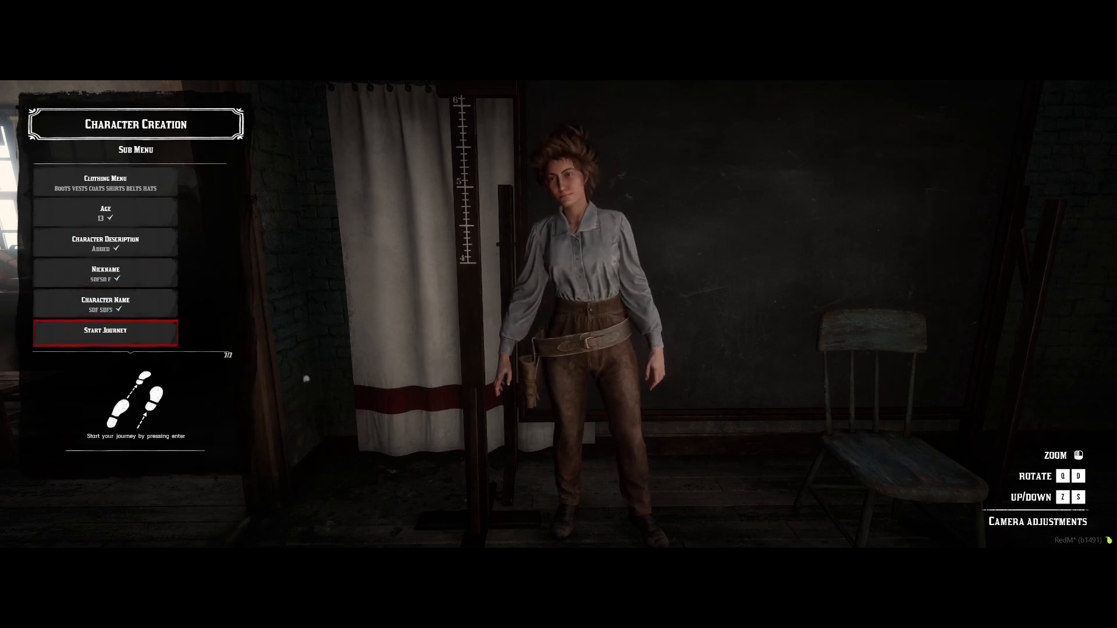
{"action": "key", "text": "Return"}
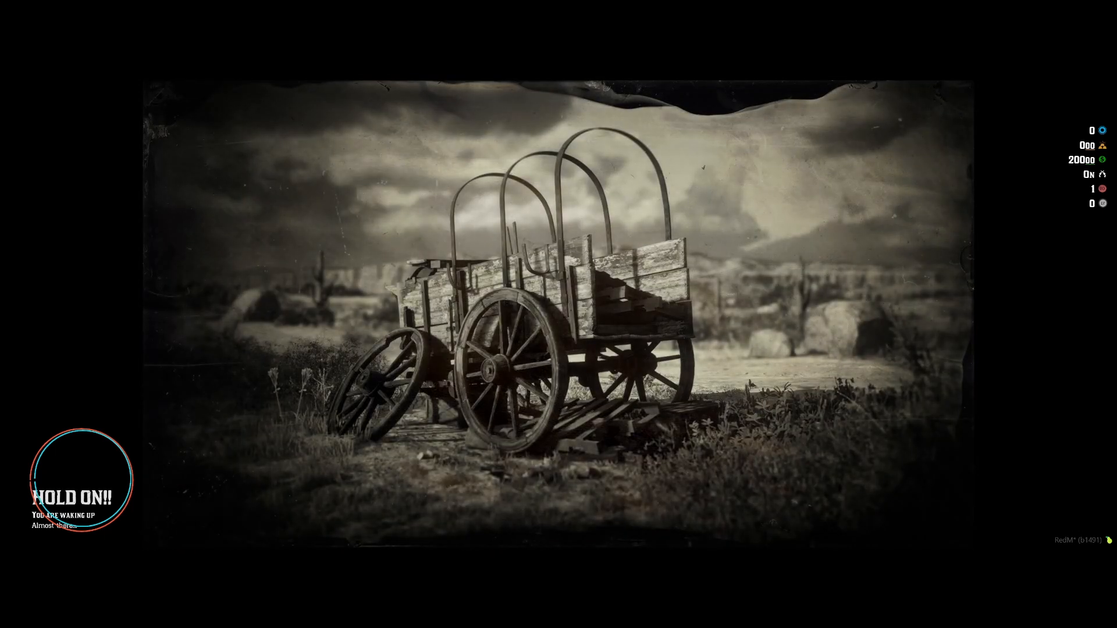
- Open the VORP ADMIN menu, browse its options, and close it
{"action": "key", "text": "w"}
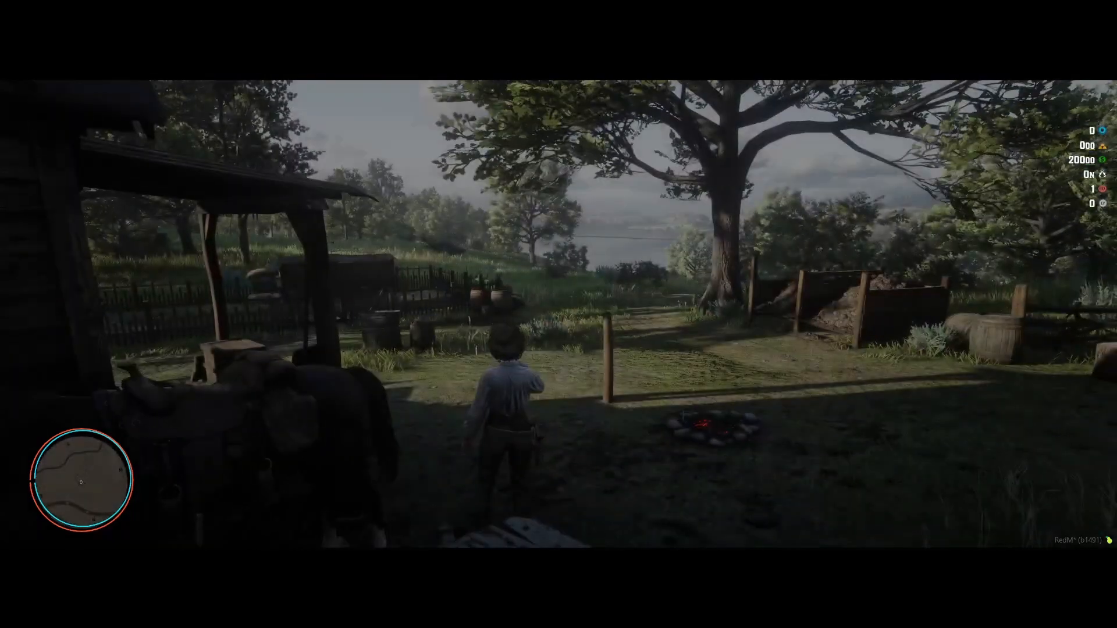
{"action": "key", "text": "Page_Down"}
{"action": "key", "text": "Down"}
{"action": "key", "text": "Down"}
{"action": "key", "text": "BackSpace"}
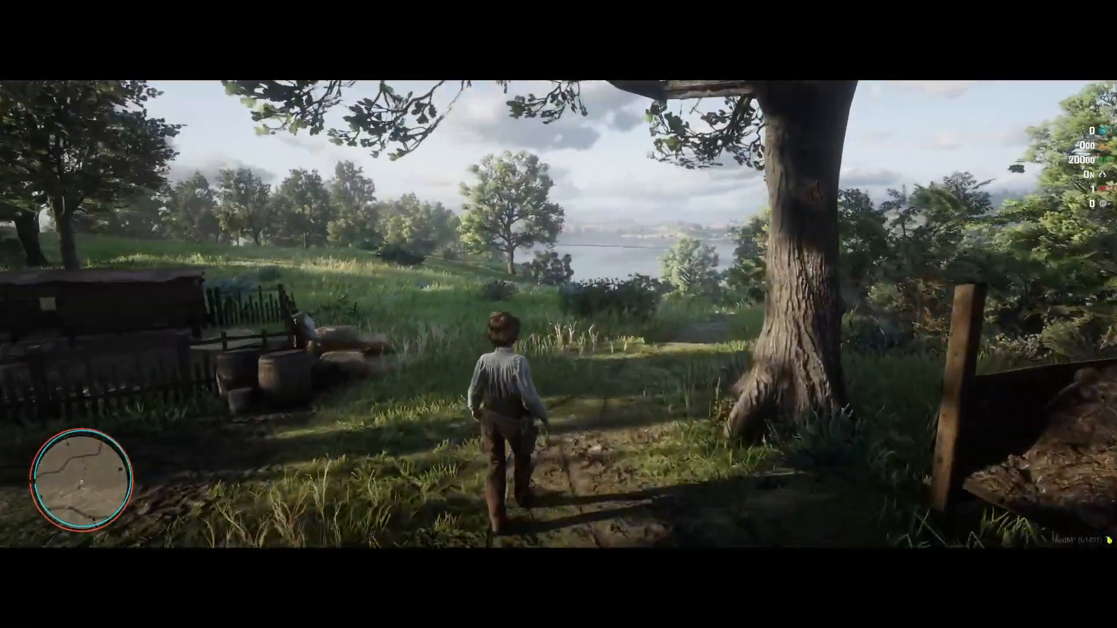
- Save the new player's group as admin in the users table, then select Francais in config.lua
{"action": "key", "text": "s"}
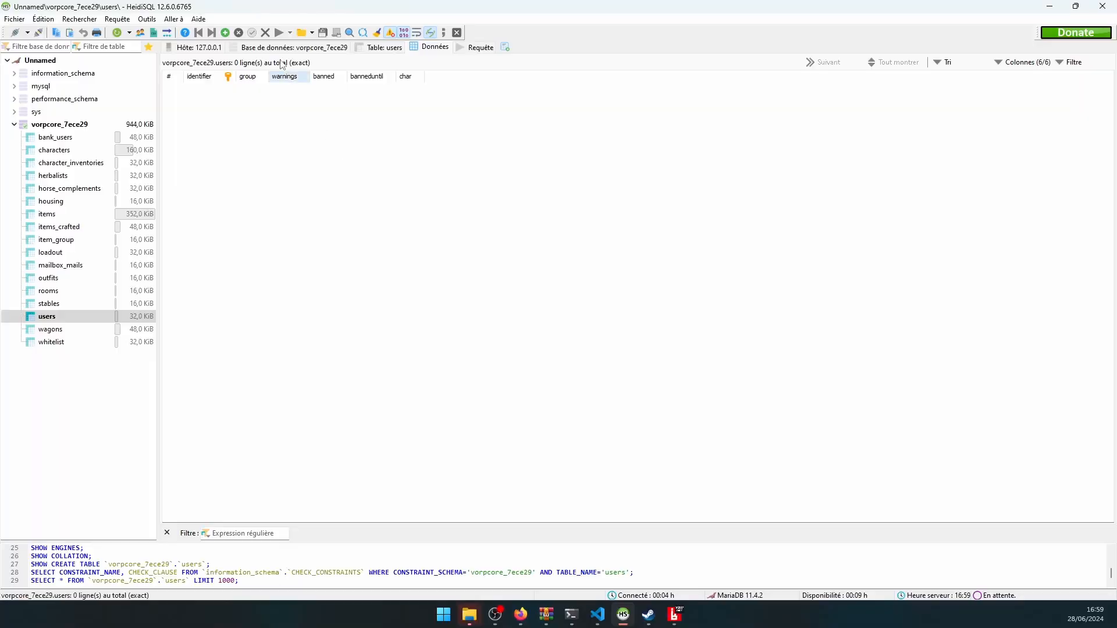
{"action": "key", "text": "F5"}
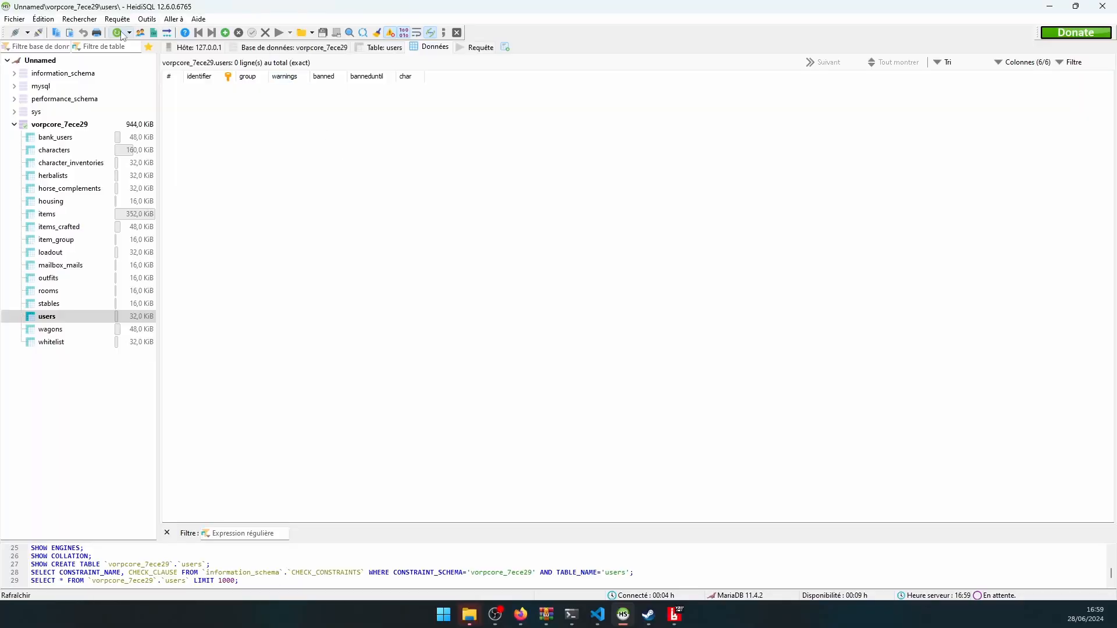
{"action": "double_click", "coordinate": [310, 91]}
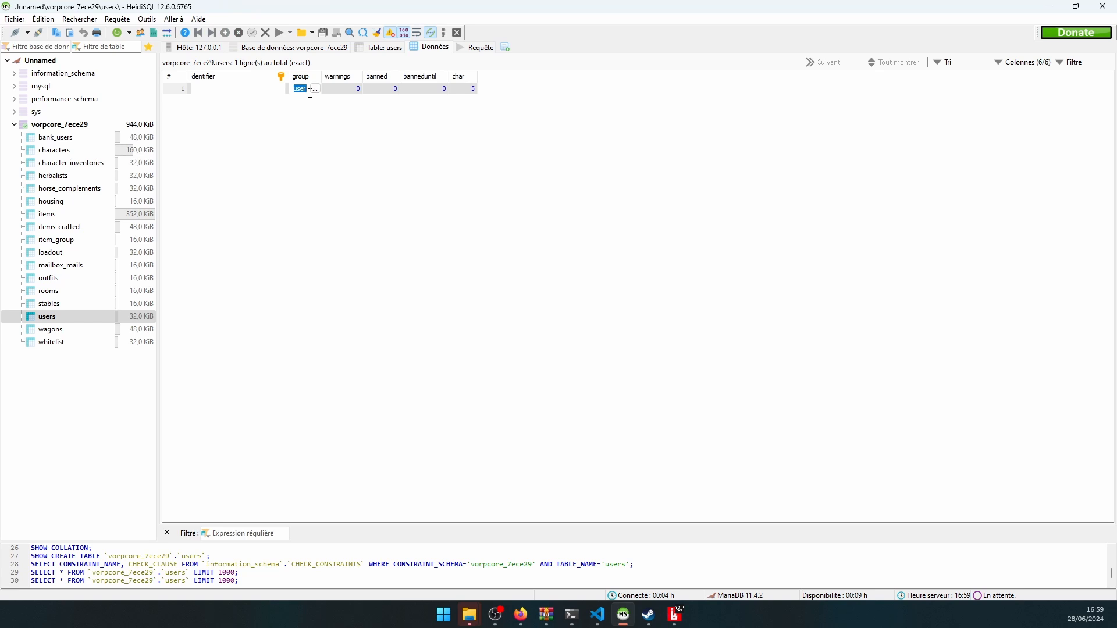
{"action": "type", "text": "admin"}
{"action": "key", "text": "Return"}
{"action": "left_click", "coordinate": [253, 33]}
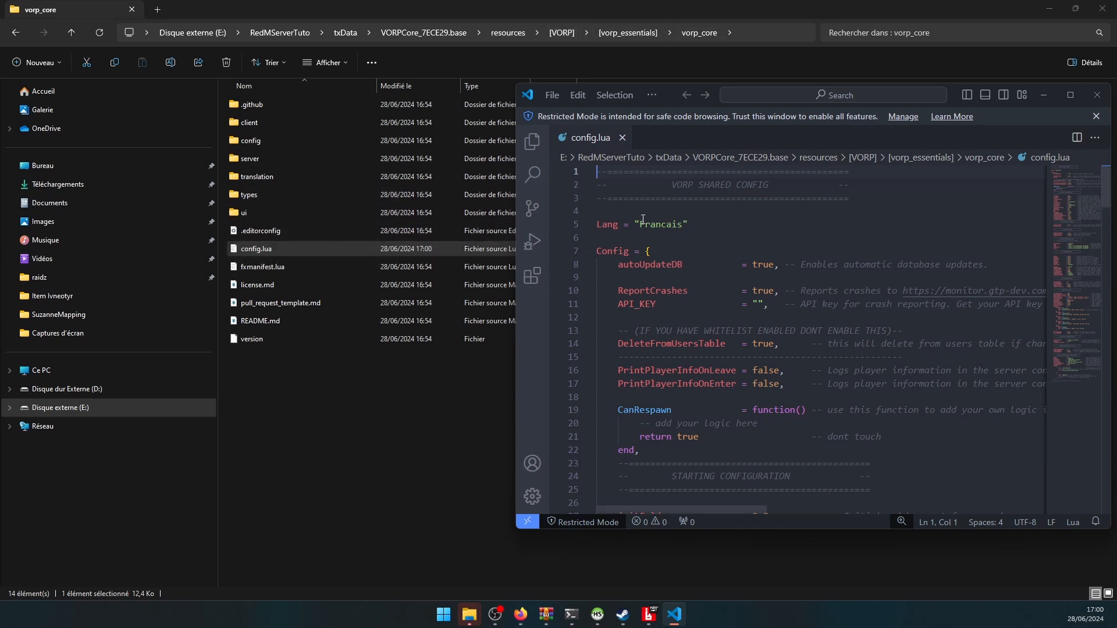
{"action": "left_click_drag", "start_coordinate": [640, 223], "coordinate": [684, 223]}
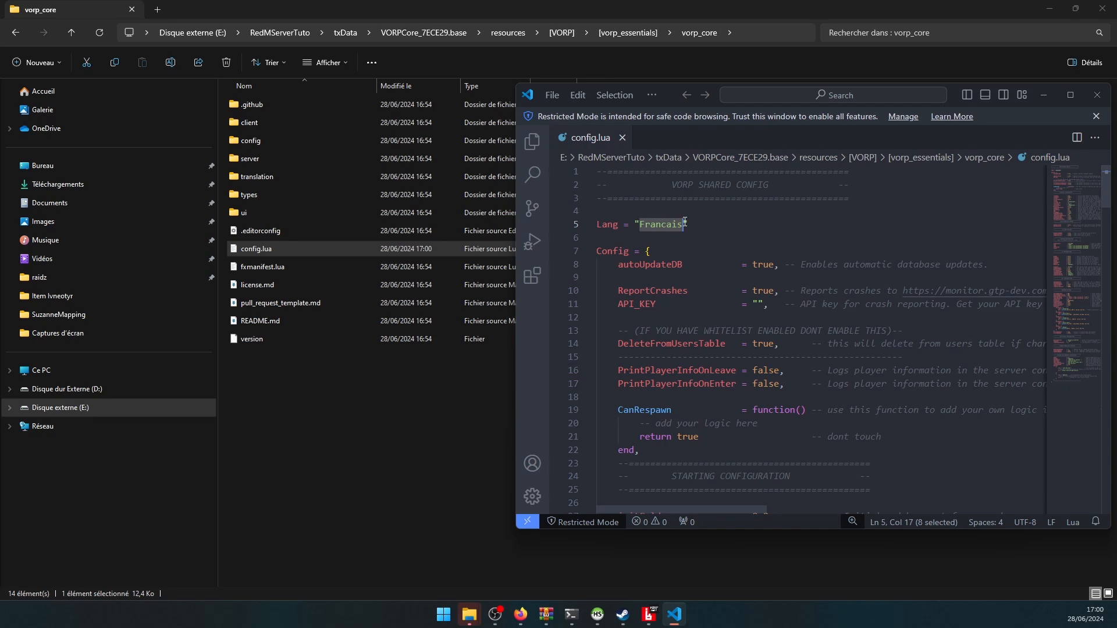